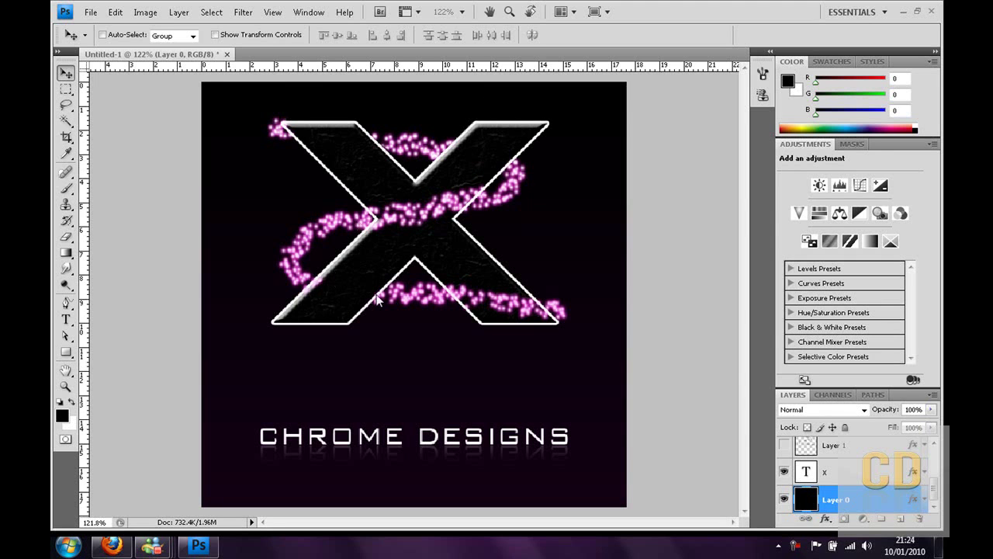
Create a new 500 by 500 pixel RGB document at 72 pixels/inch with a white background
left_click(91, 11)
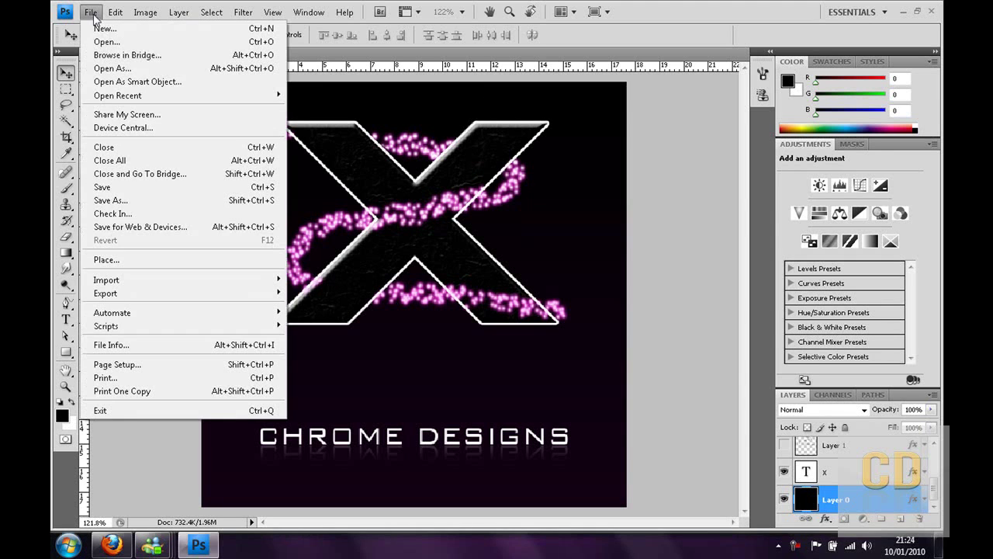
left_click(99, 29)
double_click(449, 191)
double_click(440, 209)
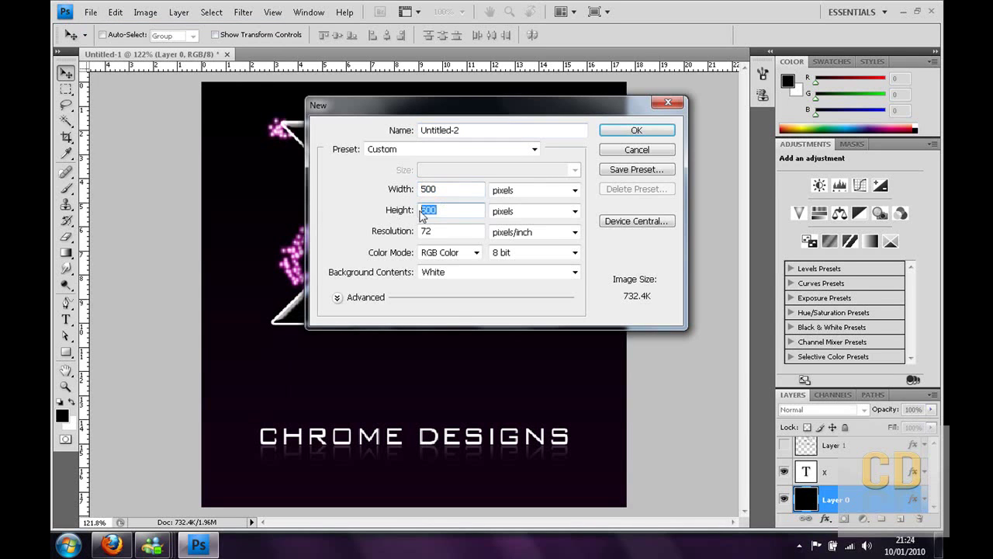
left_click(617, 130)
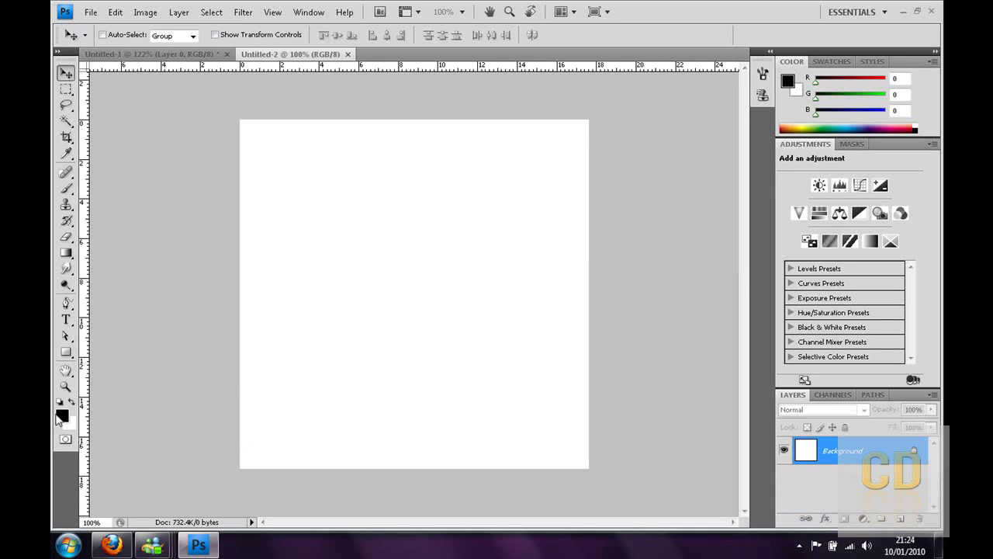
Fill the background with black and add a new empty layer above it
left_click(62, 415)
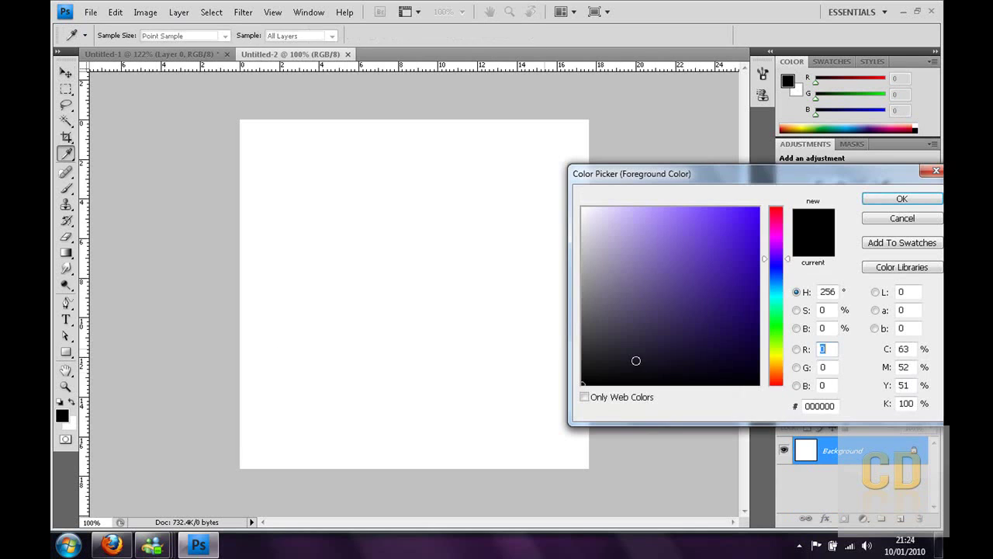
left_click(880, 221)
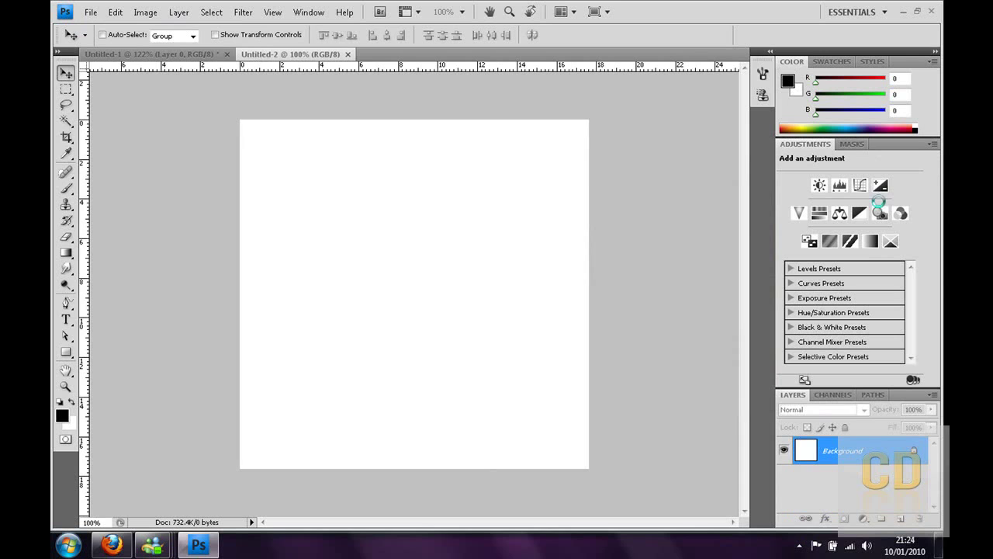
key("alt+BackSpace")
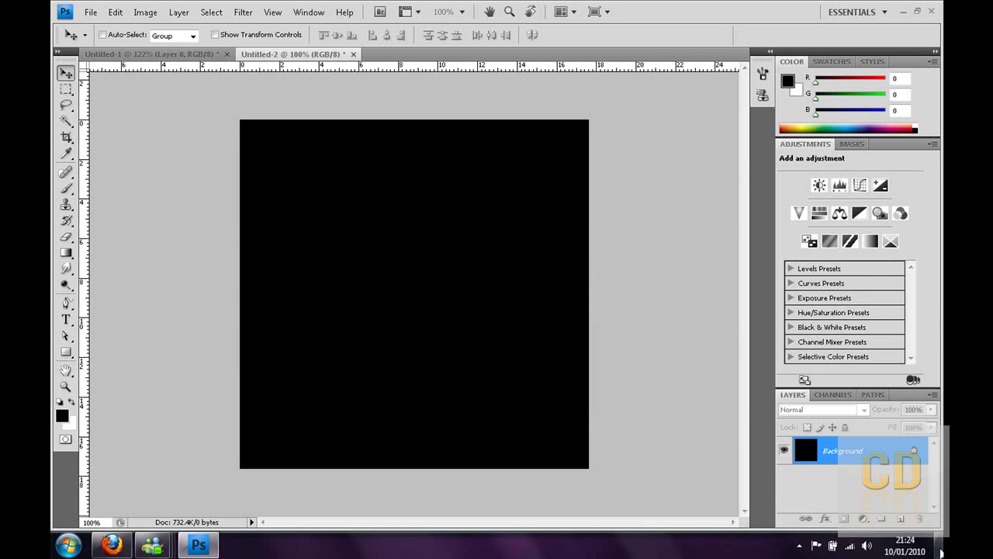
double_click(809, 143)
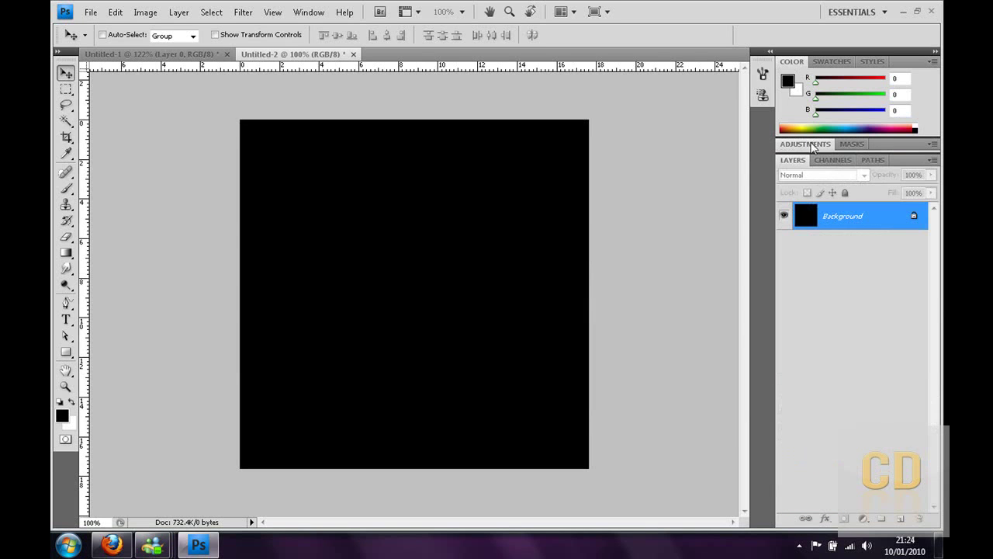
left_click(900, 519)
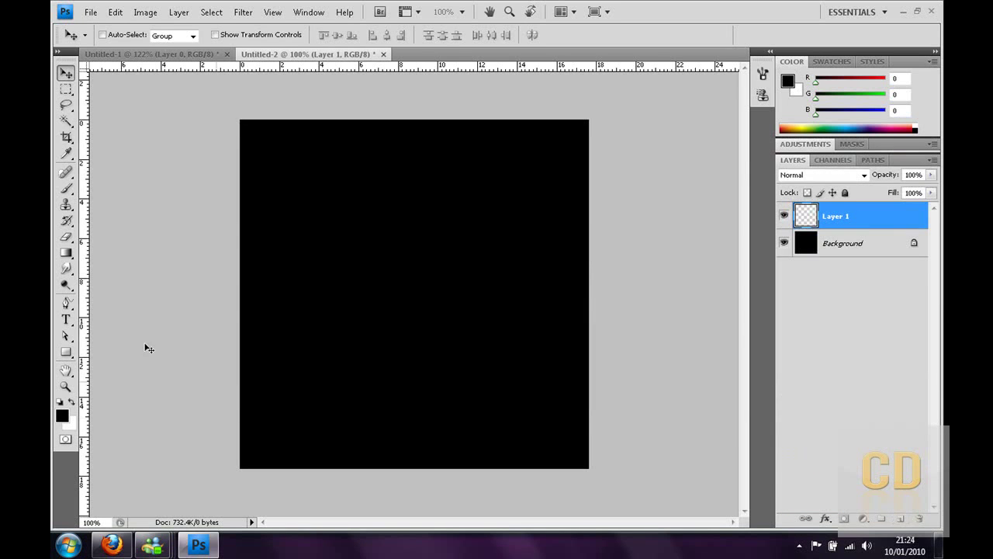
Add the letter X on the canvas as white 72 pt Bebas text
left_click(67, 323)
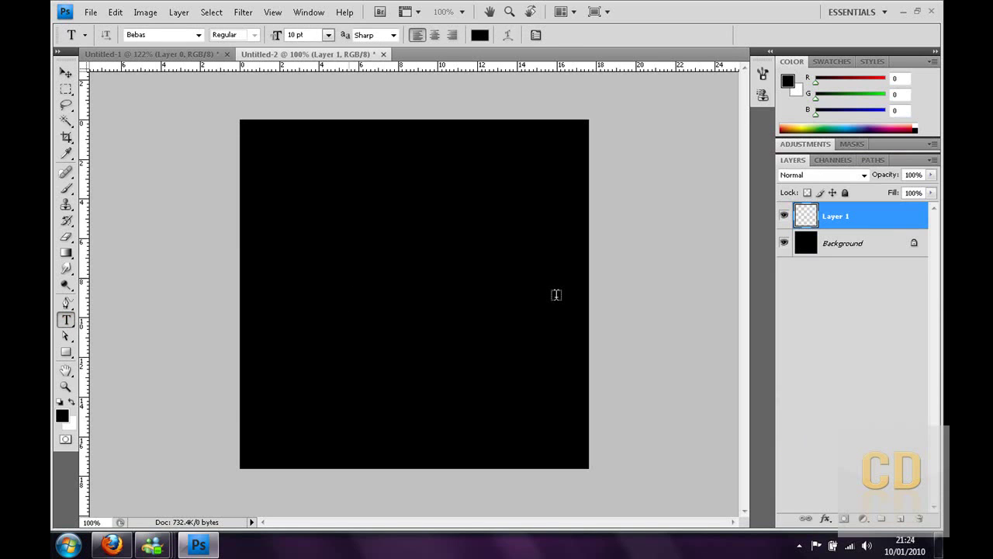
left_click(348, 275)
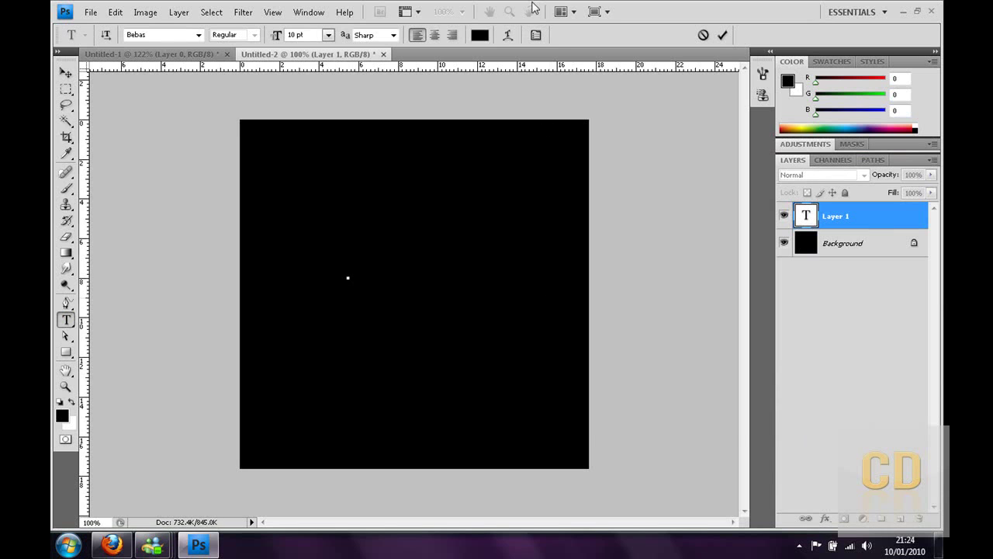
left_click(482, 40)
left_click_drag(630, 233, 435, 108)
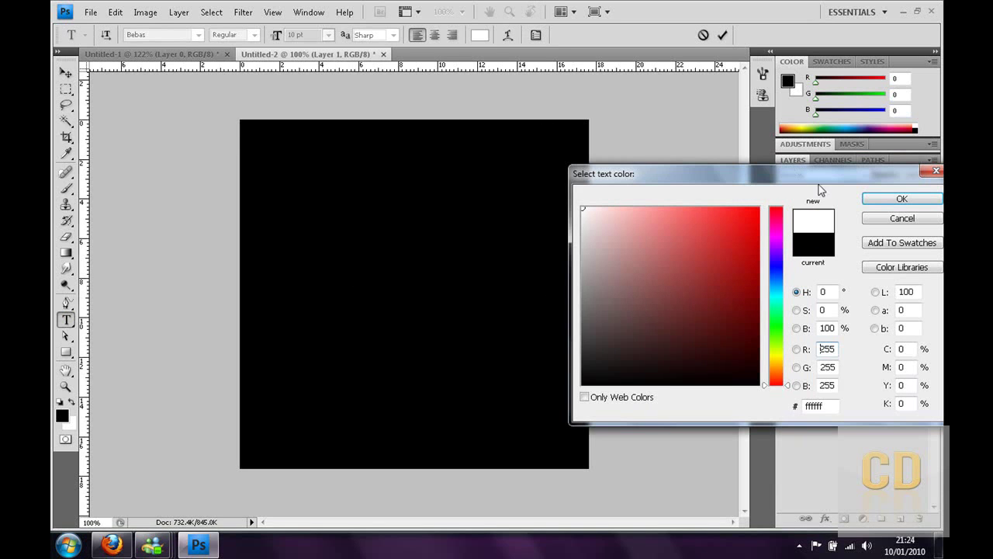
left_click(900, 199)
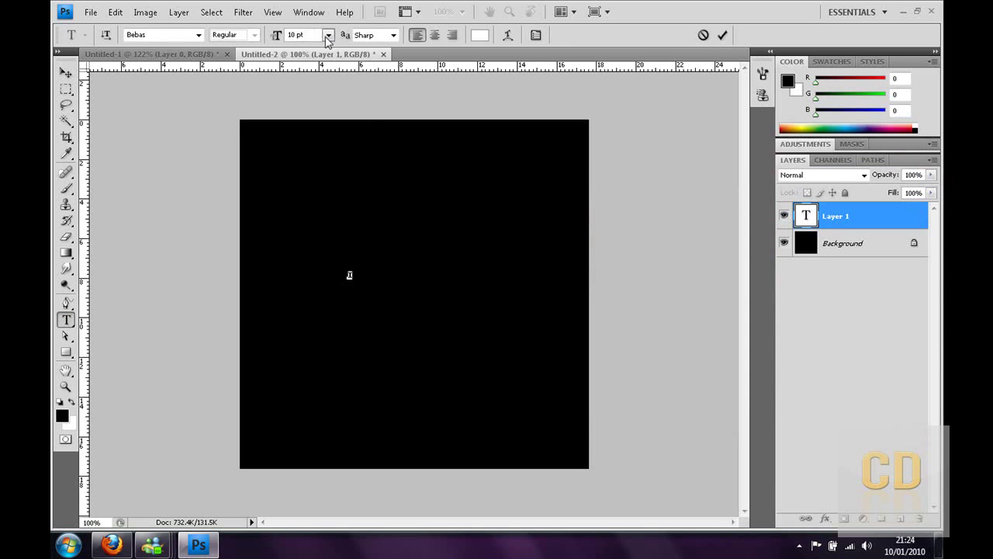
left_click(328, 35)
left_click(339, 273)
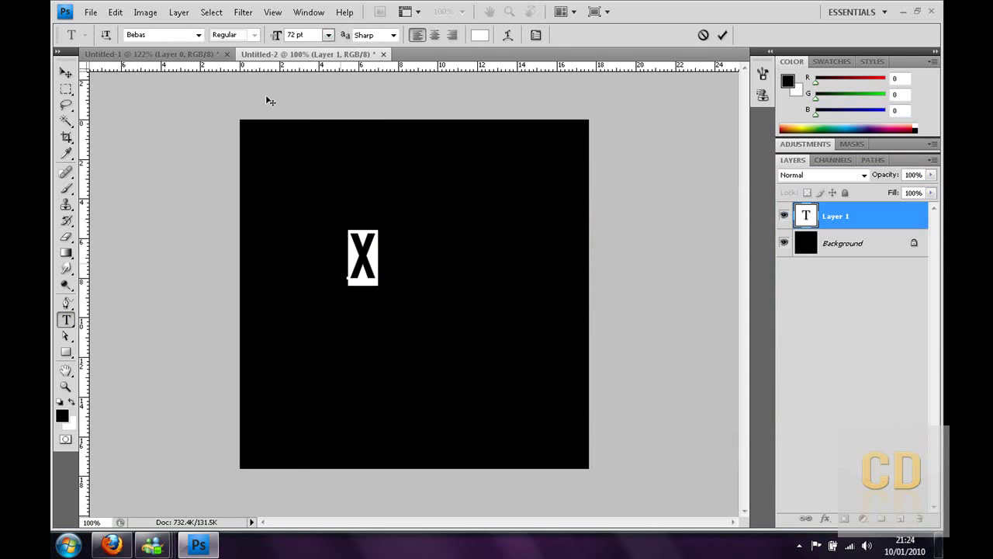
Scale the X to about 923% width and 492% height, centre it in the canvas's upper part, and apply the transform
left_click(115, 12)
mouse_move(186, 273)
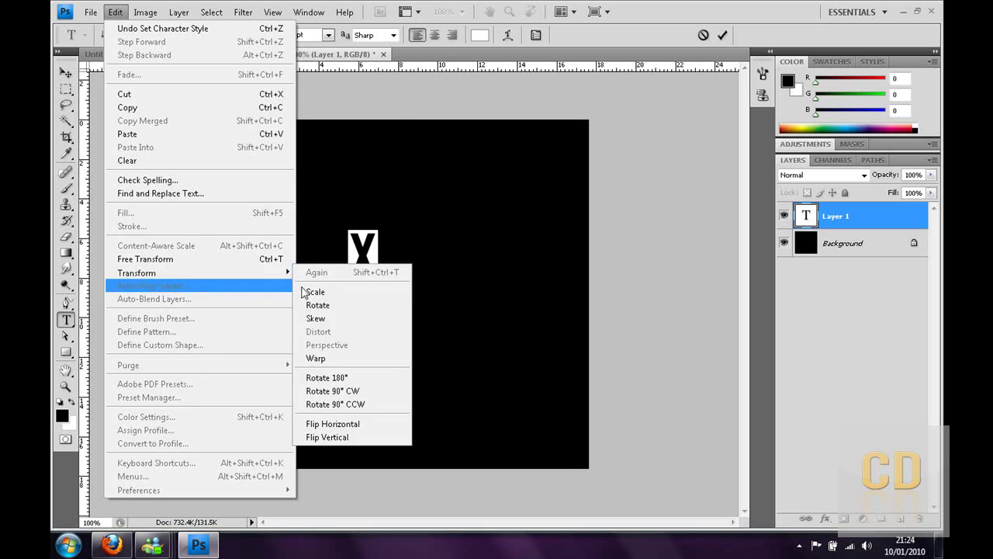
left_click(318, 290)
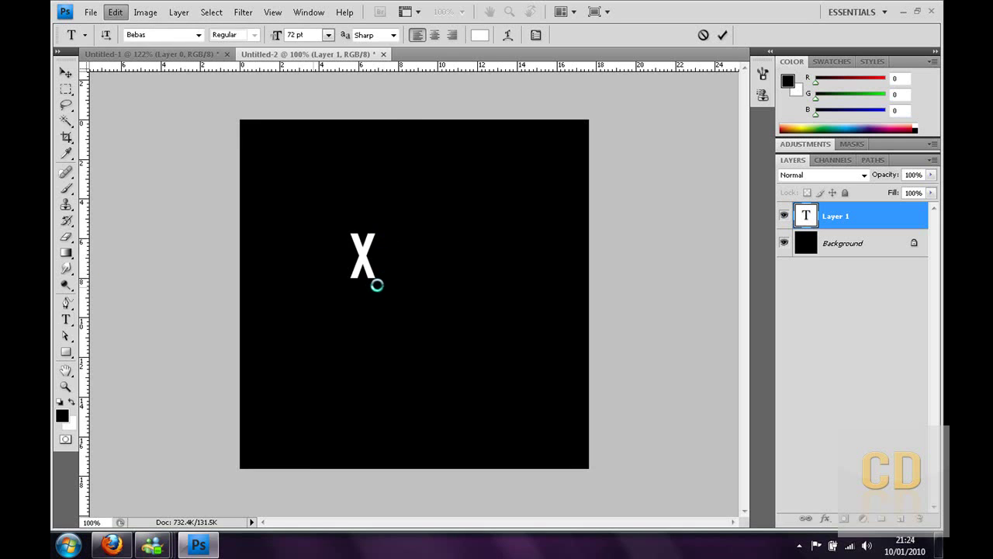
left_click_drag(377, 283, 599, 476)
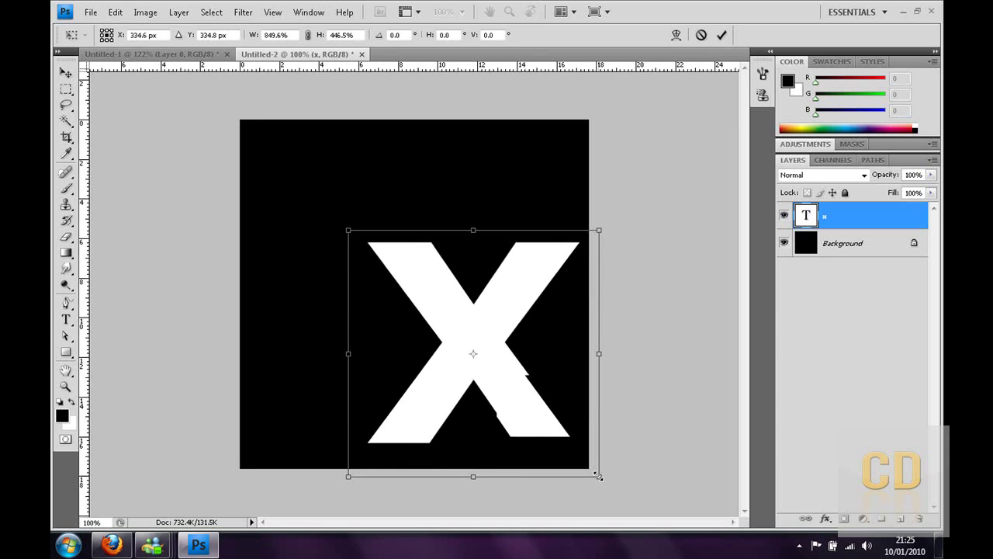
left_click_drag(387, 350, 371, 294)
left_click_drag(290, 383, 265, 411)
left_click_drag(401, 298, 416, 292)
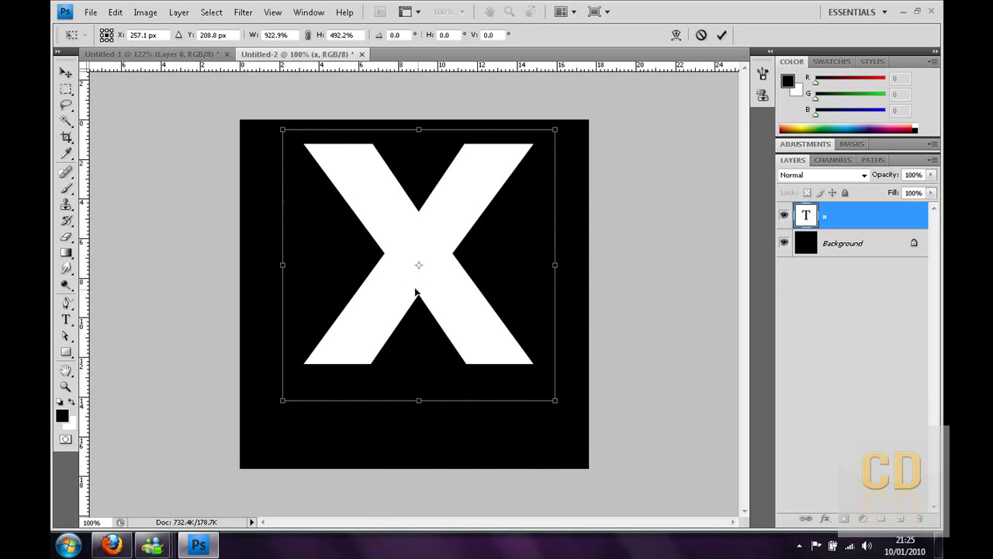
left_click(66, 72)
left_click(424, 215)
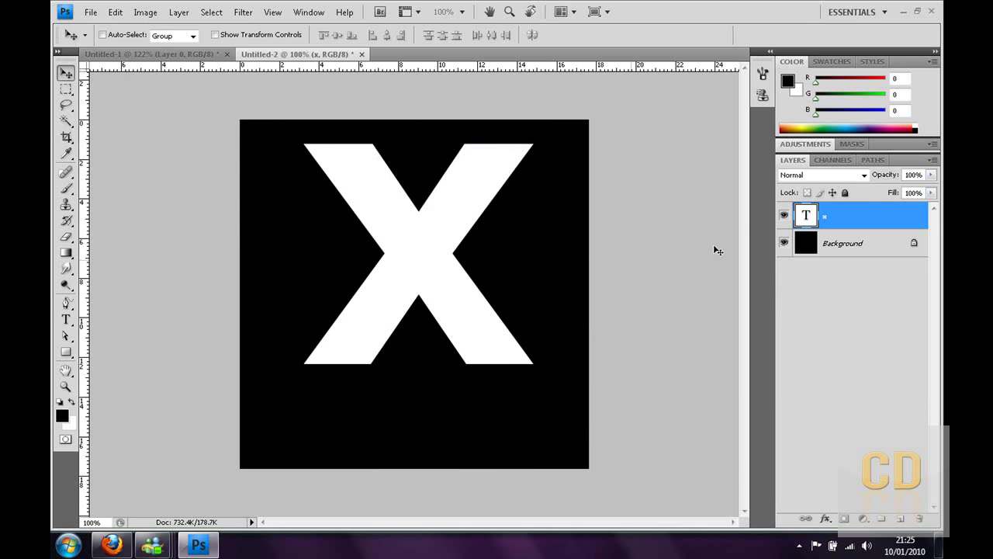
Give the X layer a Bevel and Emboss effect with Contour and a light grey rock pattern as its Texture
right_click(836, 227)
left_click(764, 143)
left_click_drag(590, 158, 655, 134)
left_click(598, 257)
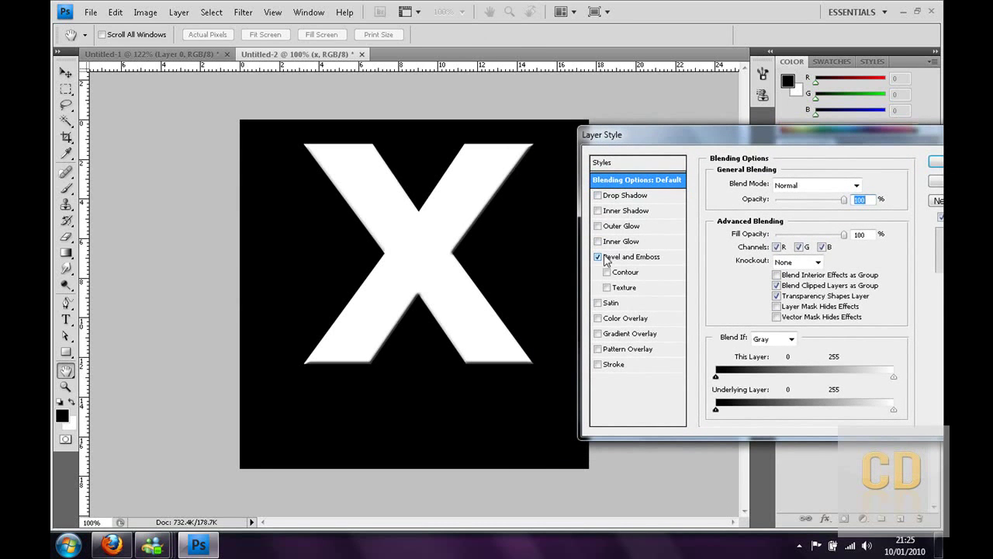
left_click(621, 291)
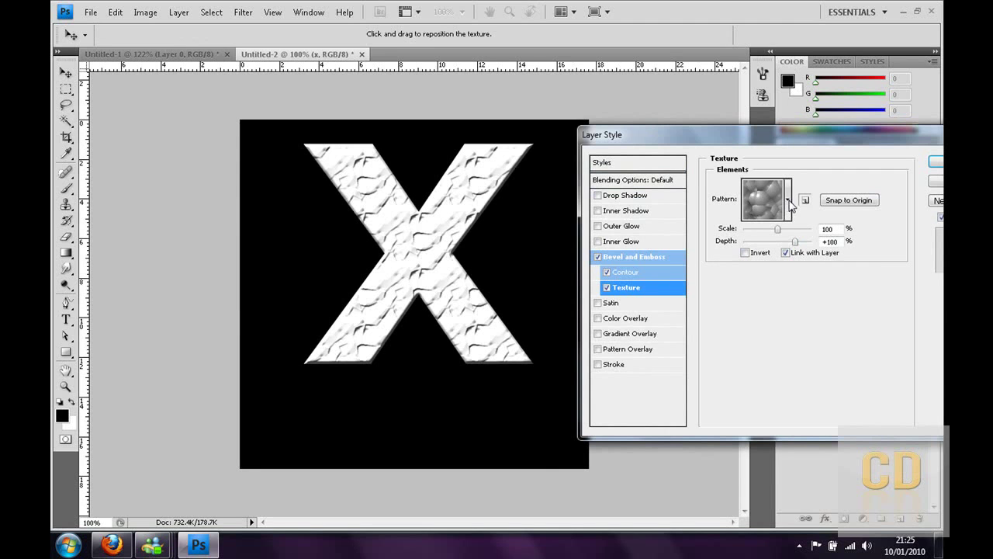
left_click(788, 202)
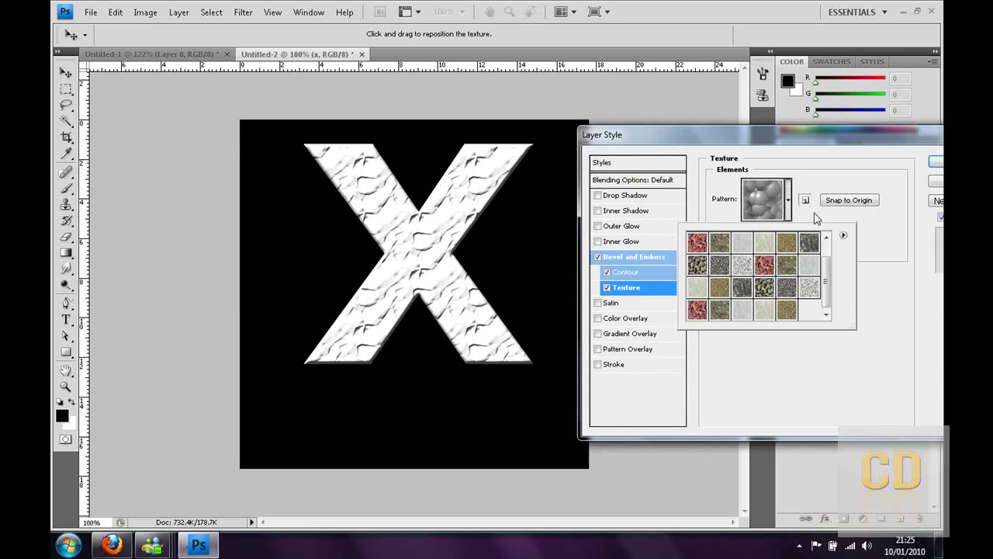
left_click(744, 312)
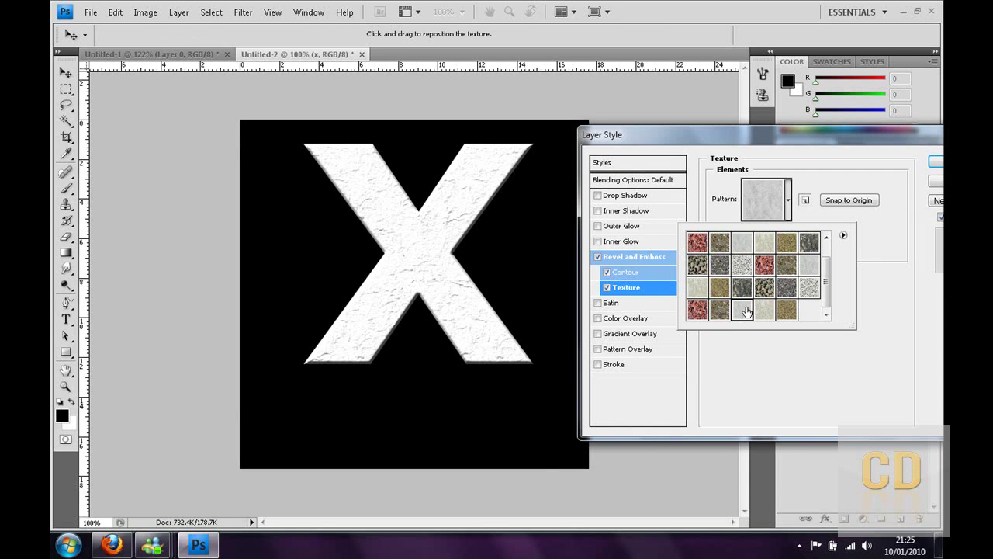
Append the Rock Patterns set to the available texture patterns
left_click(844, 236)
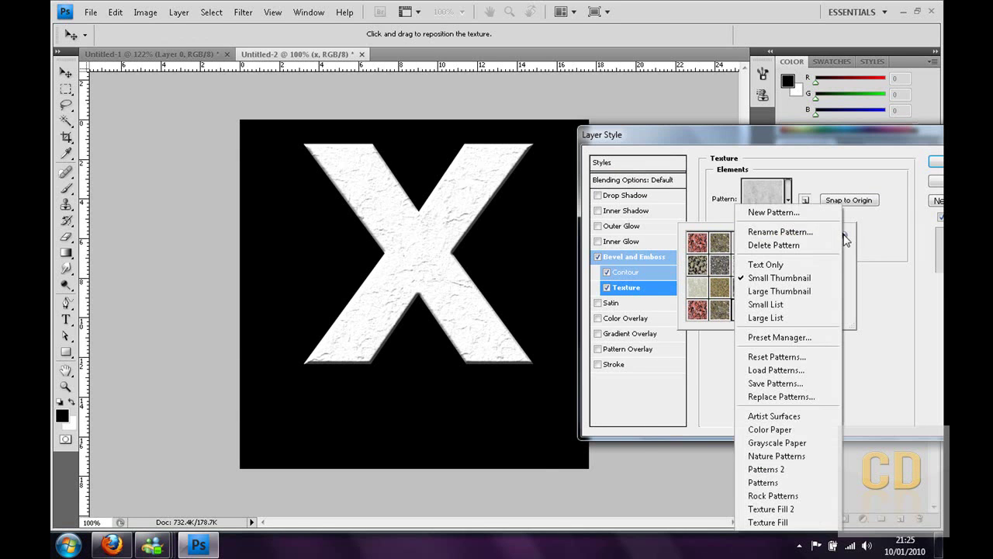
left_click(751, 497)
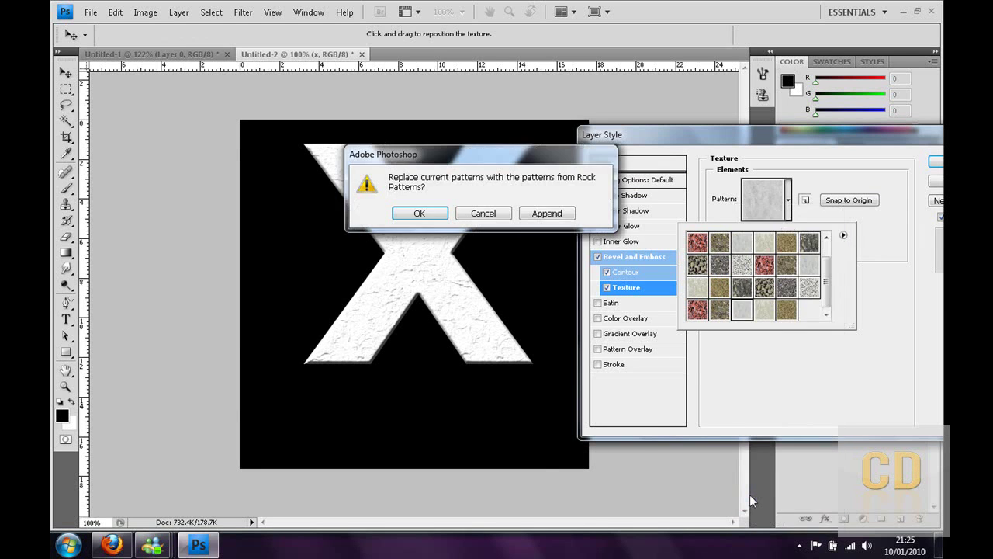
left_click(567, 215)
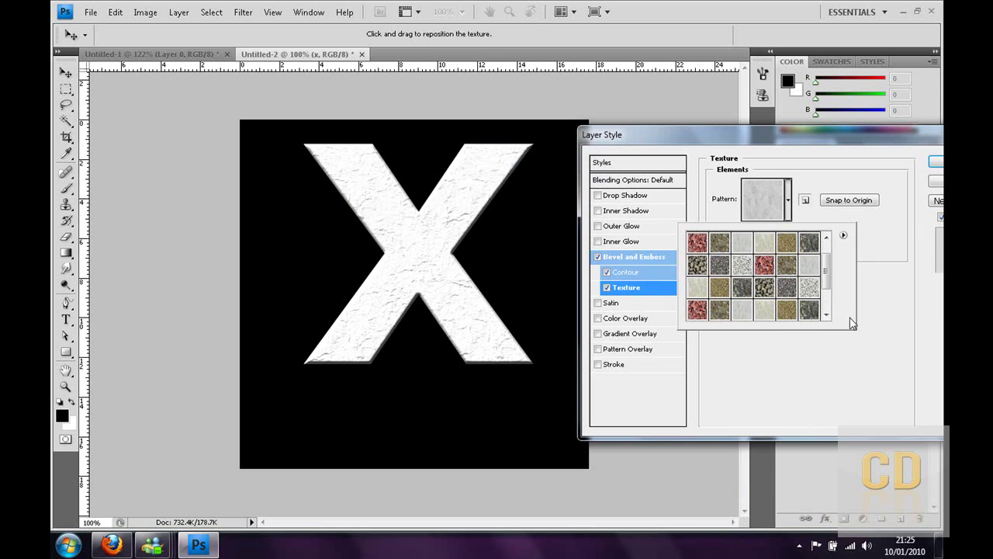
left_click_drag(829, 283, 833, 324)
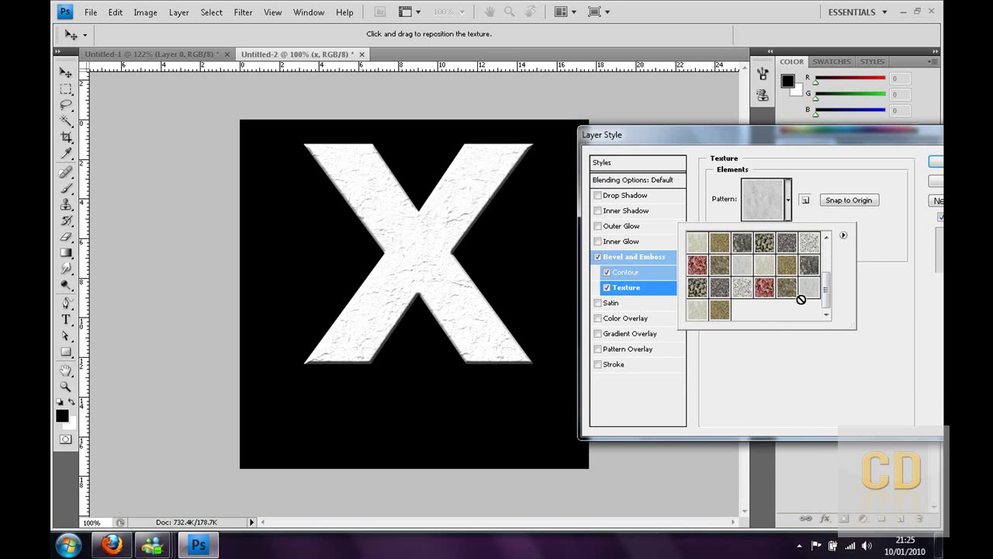
left_click(838, 352)
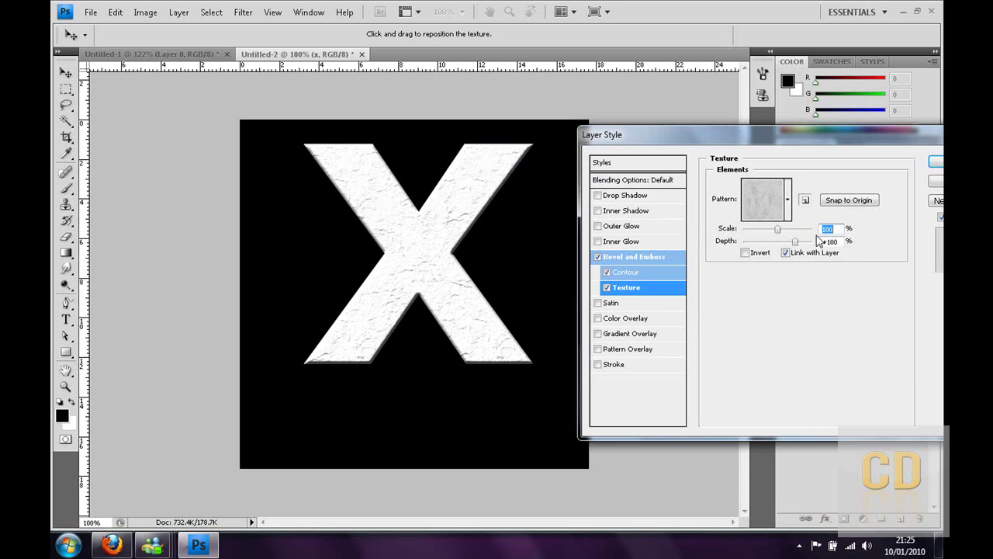
Set the bevel texture's depth to +30%
left_click(833, 242)
type("20")
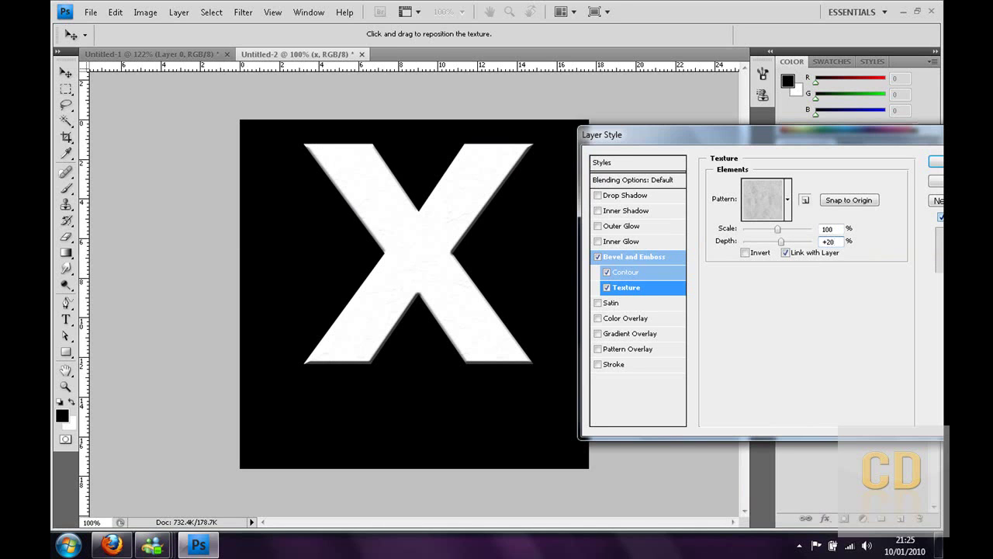
type("30")
Add a Color Overlay to the X in black (000000)
left_click(599, 319)
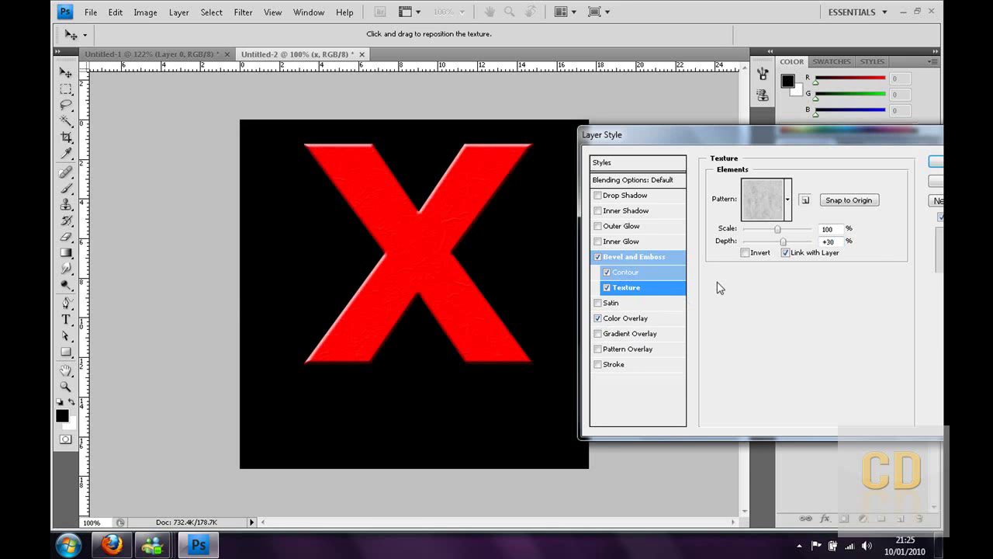
left_click(620, 319)
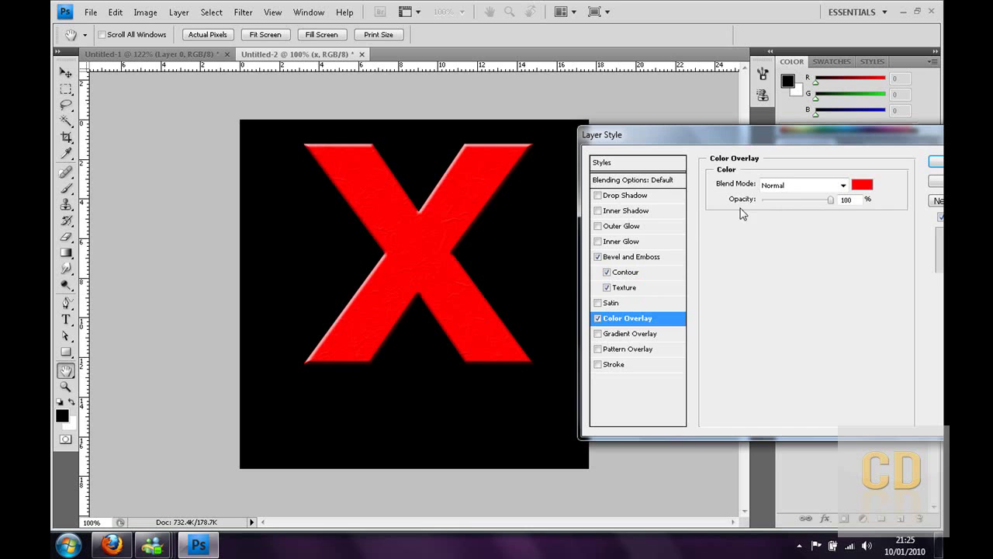
left_click(863, 185)
type("0")
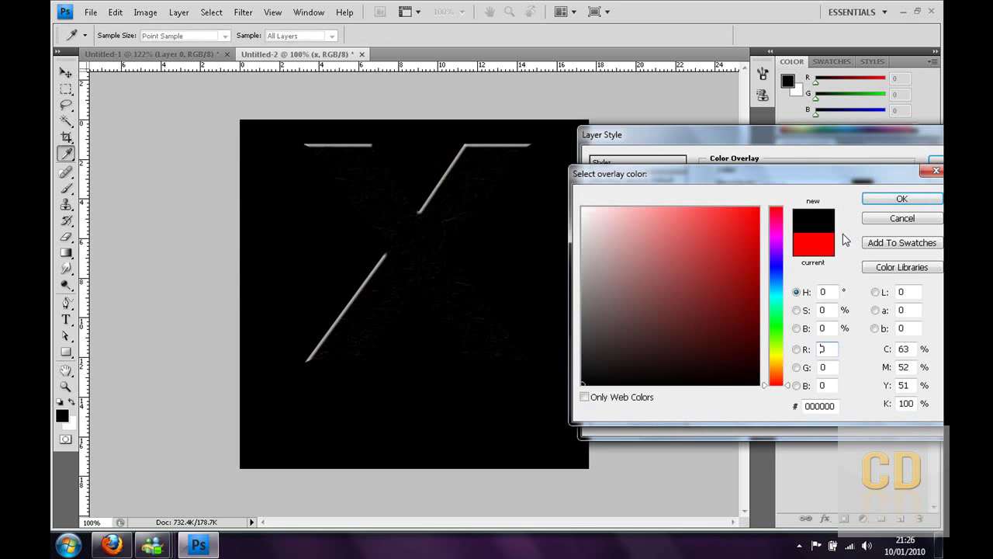
left_click(885, 199)
Add a 4 px light grey Stroke positioned outside the X and apply the layer style
left_click(613, 364)
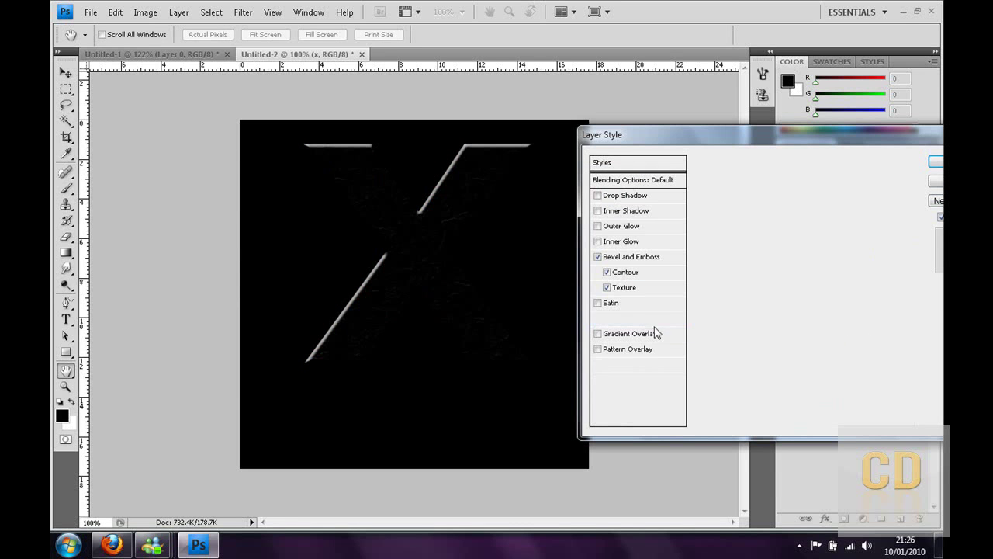
left_click(751, 271)
mouse_move(536, 193)
left_mouse_down()
mouse_move(530, 225)
mouse_move(585, 218)
mouse_move(584, 233)
left_mouse_up()
left_click(901, 198)
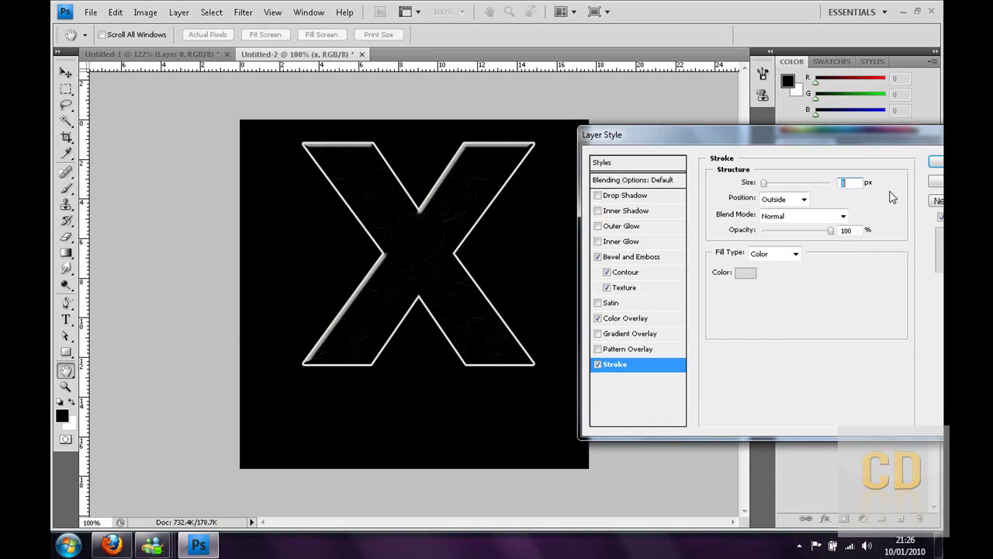
type("4")
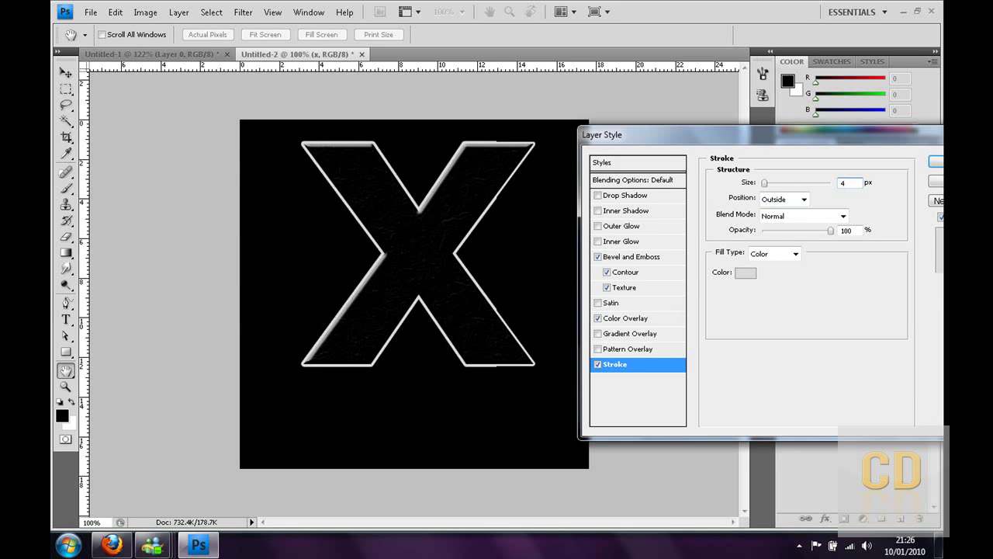
left_click_drag(683, 135, 585, 140)
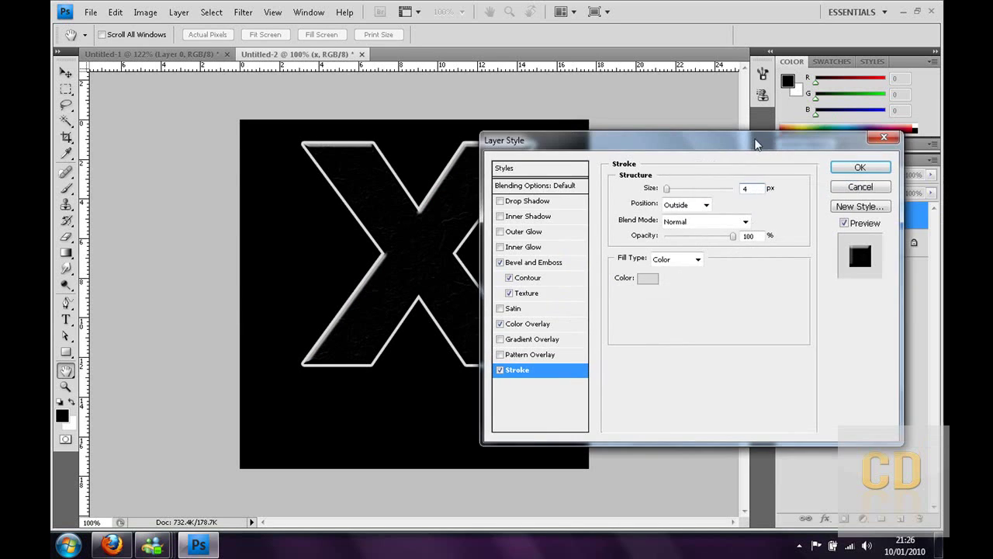
left_click(860, 167)
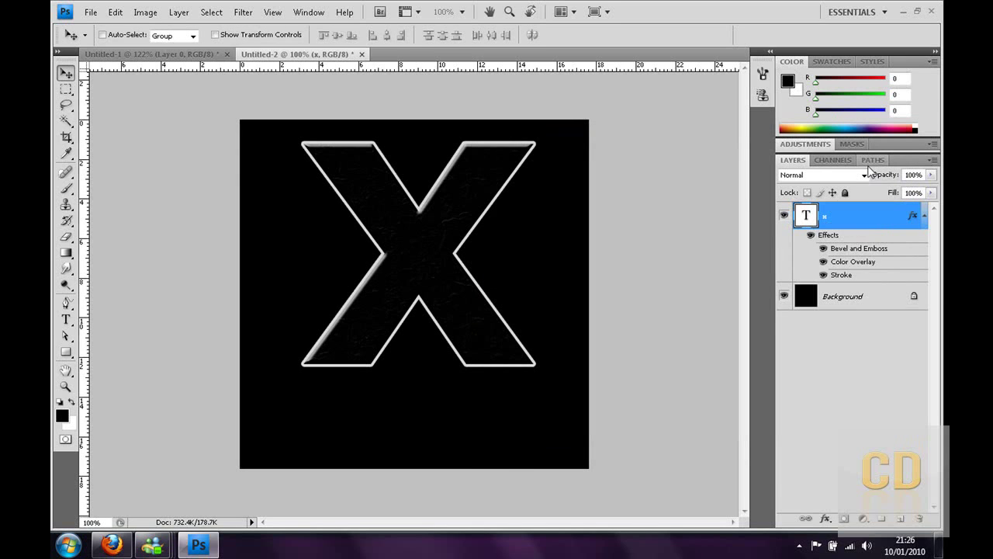
left_click(924, 216)
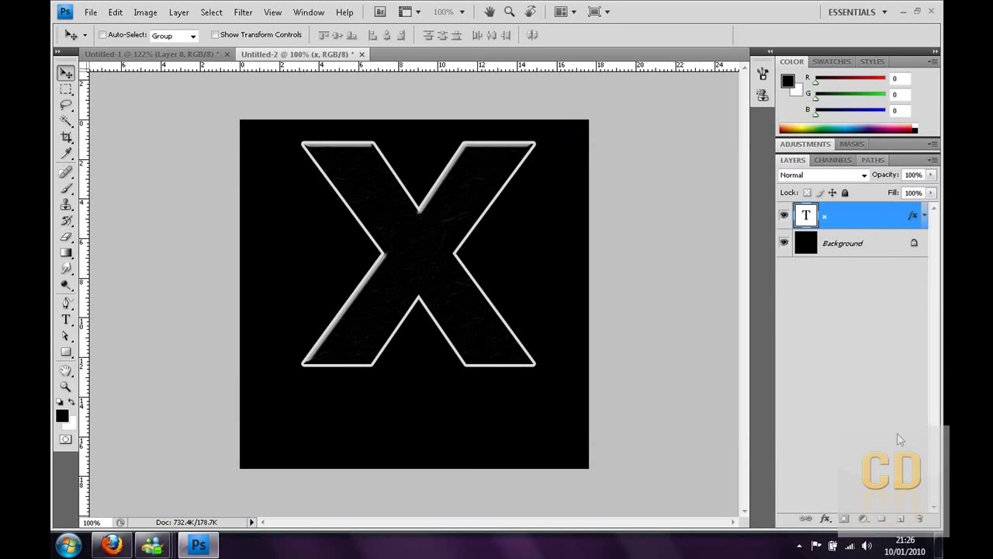
Create a new layer above the X and turn off Scattering in the Brush tool's settings
left_click(901, 518)
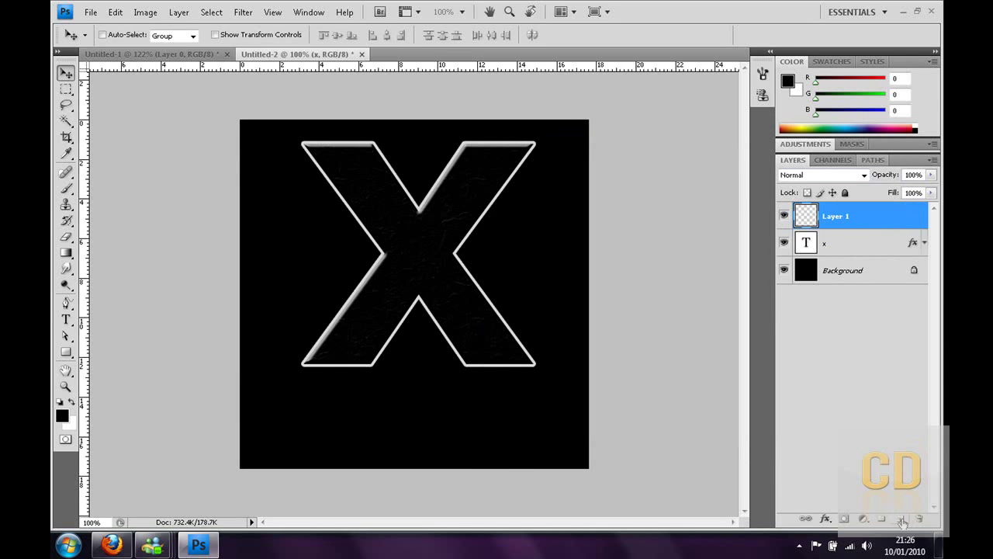
left_click(66, 190)
left_click(308, 11)
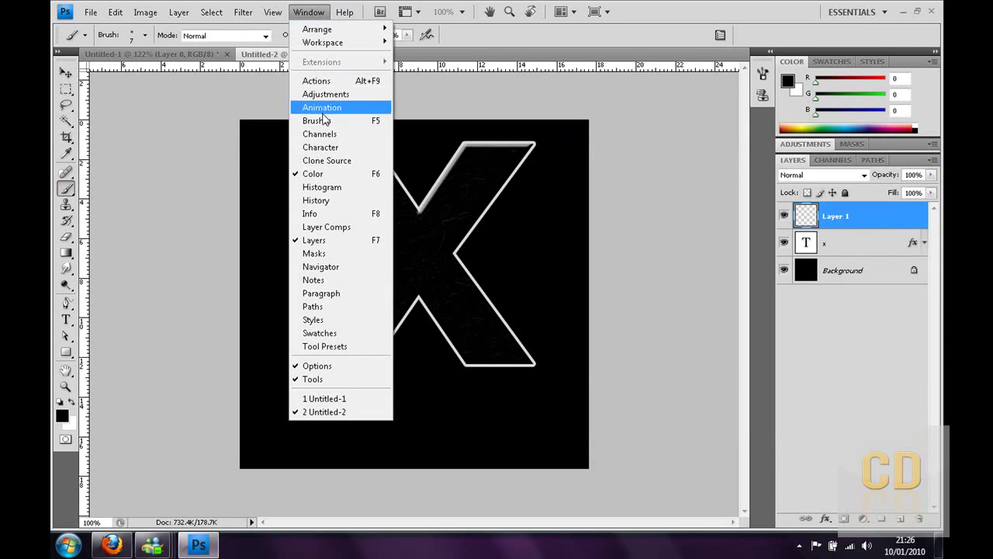
left_click(320, 120)
left_click(502, 131)
left_click(508, 69)
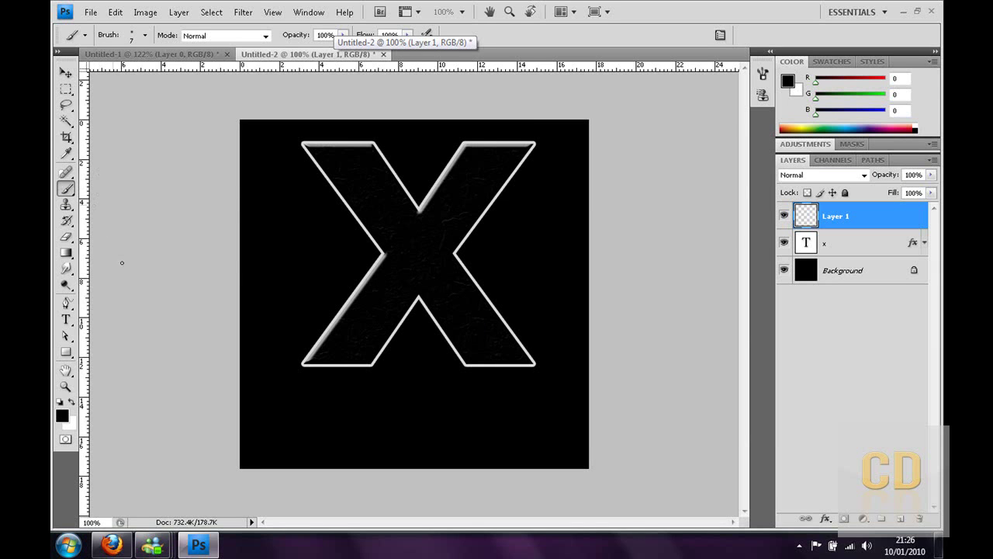
Choose the soft round 7 px brush tip with 0% hardness for the Brush tool
left_click(69, 308)
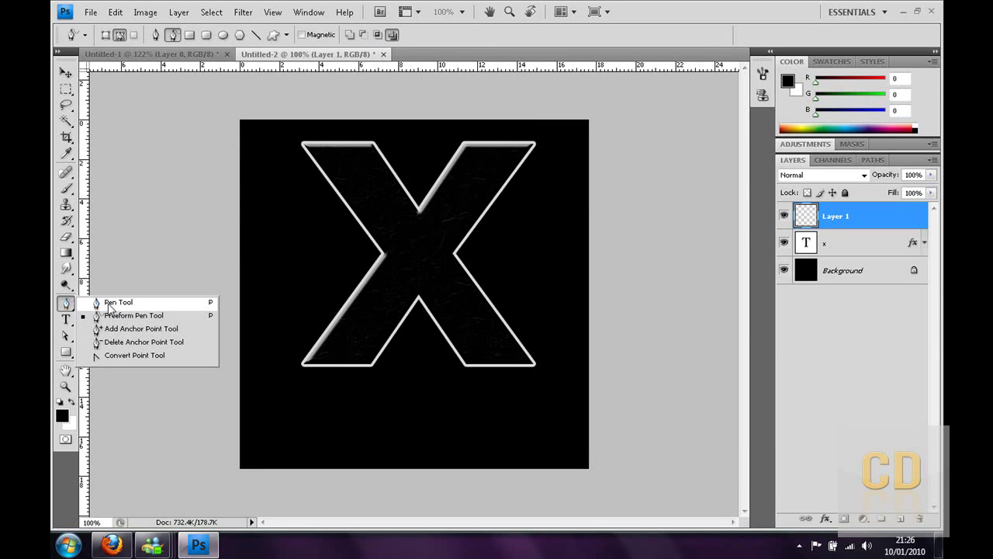
left_click(109, 306)
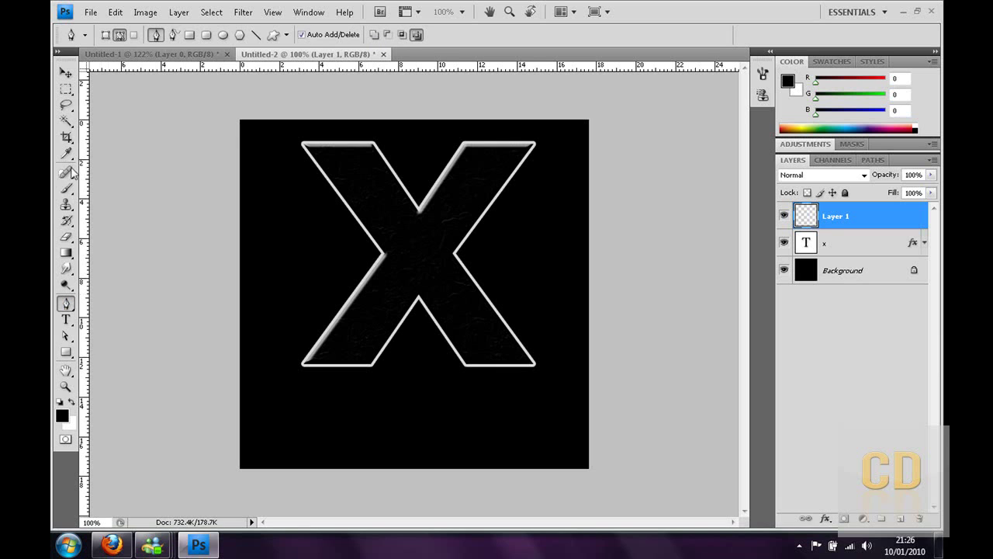
left_click(69, 189)
left_click(101, 191)
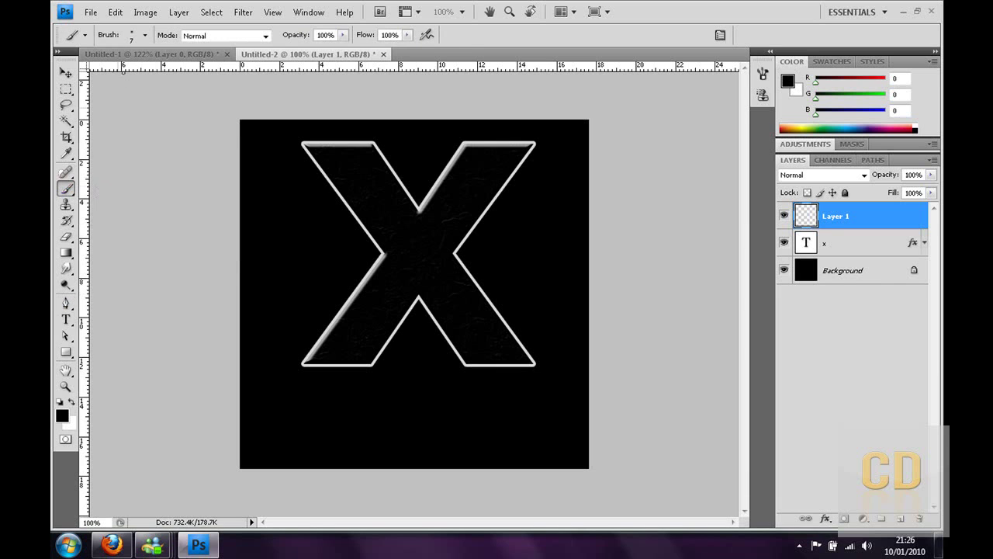
left_click(144, 37)
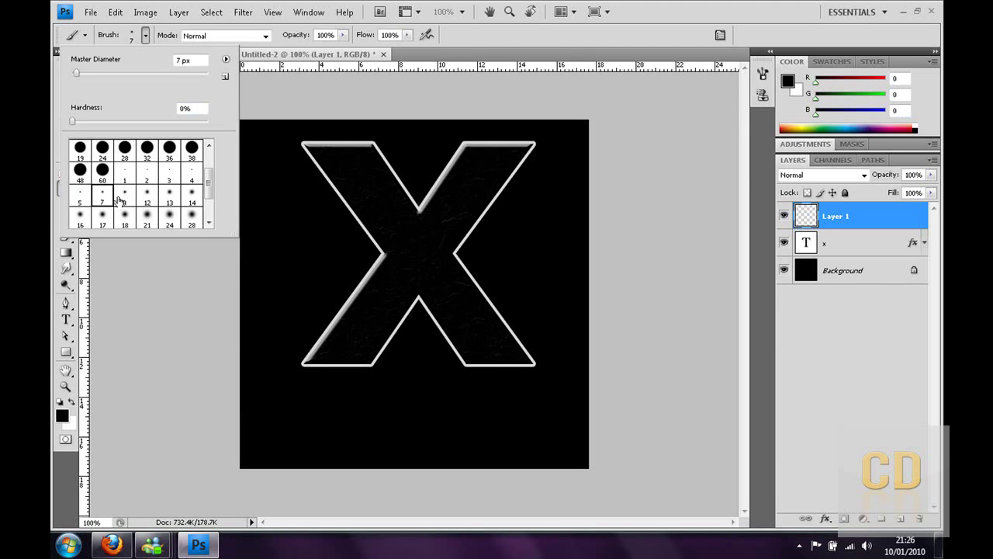
left_click(193, 155)
left_click(102, 194)
left_click(253, 95)
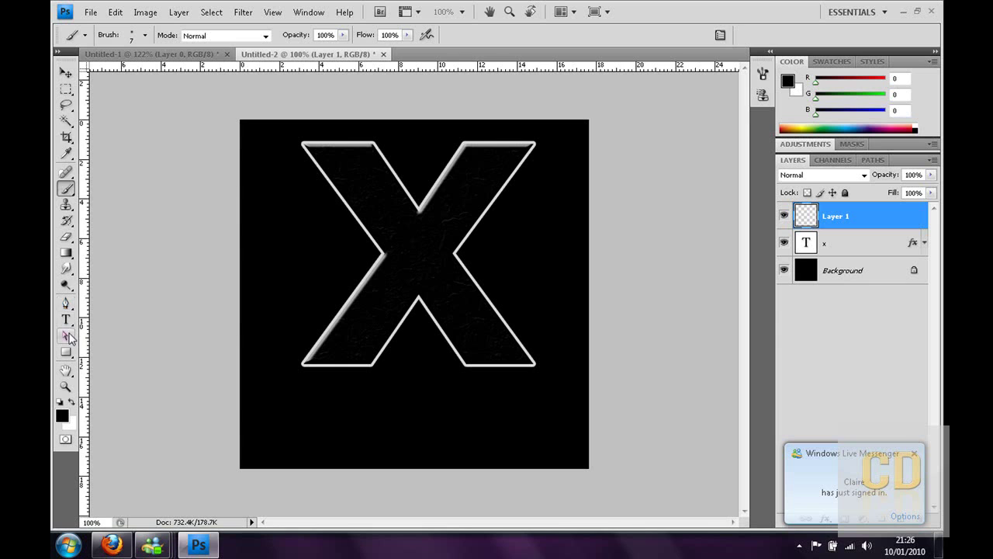
Draw a winding S-shaped path across the X from its upper-left corner to its lower-right corner with the Freeform Pen tool
left_click(66, 302)
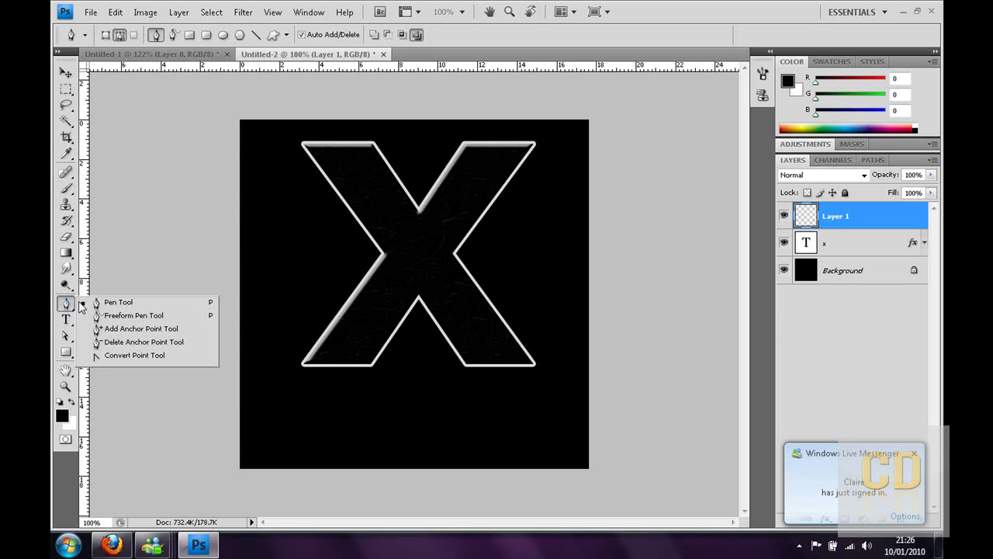
left_click(96, 304)
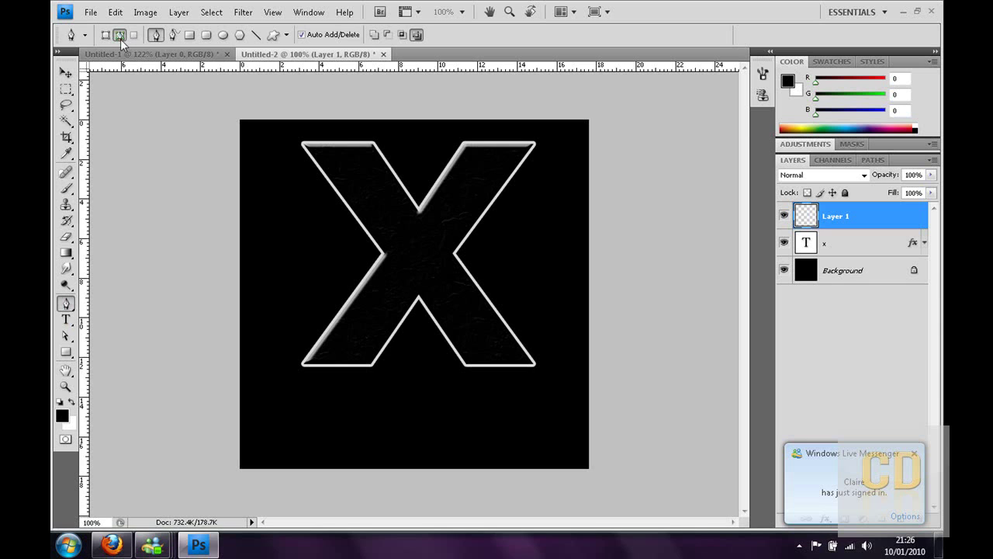
left_click(175, 36)
left_click(393, 36)
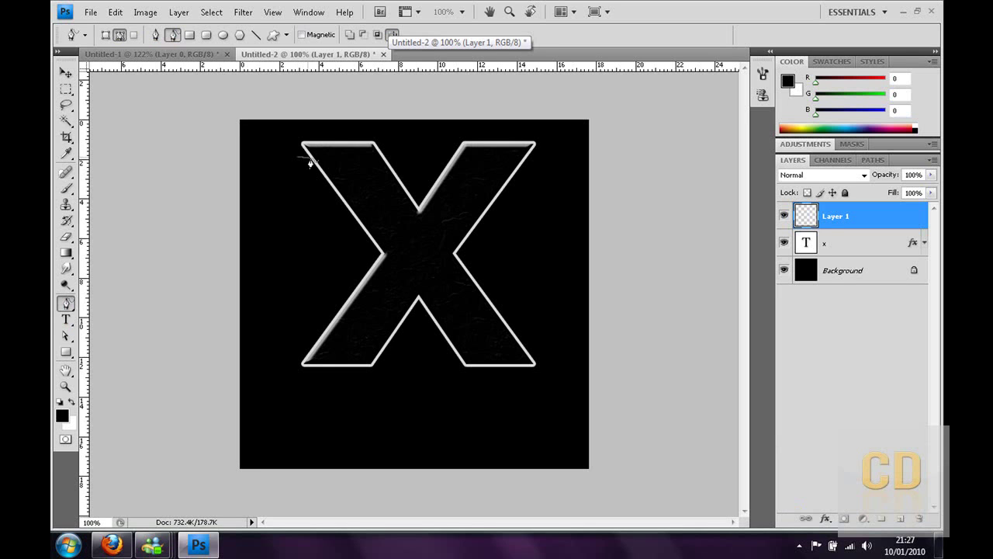
mouse_move(327, 165)
left_mouse_down()
mouse_move(477, 182)
mouse_move(501, 199)
mouse_move(482, 229)
mouse_move(364, 269)
mouse_move(341, 302)
mouse_move(355, 315)
mouse_move(538, 350)
left_mouse_up()
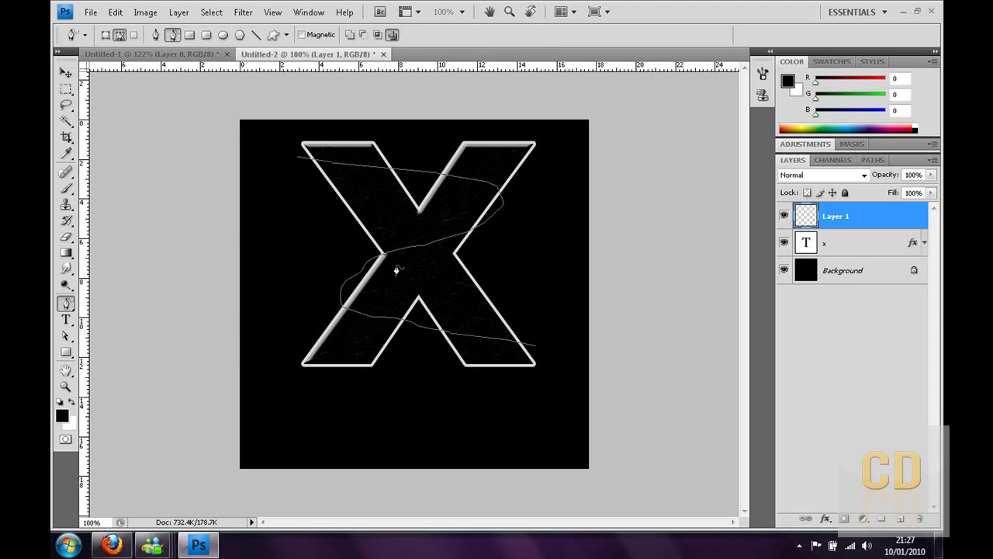
Select the whole winding path and stroke it with the Brush using Simulate Pressure, leaving the path outline hidden
left_click(66, 340)
left_click(91, 333)
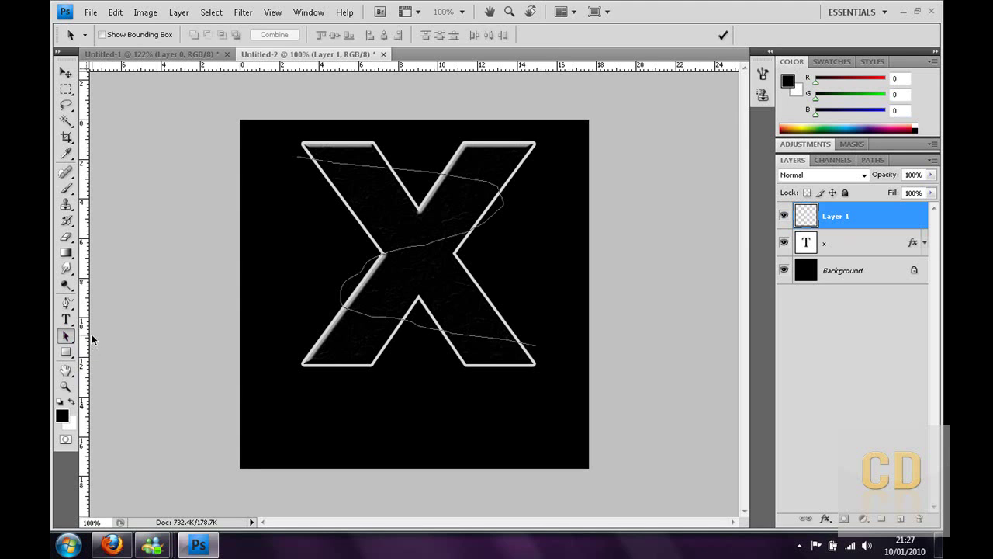
left_click(63, 340)
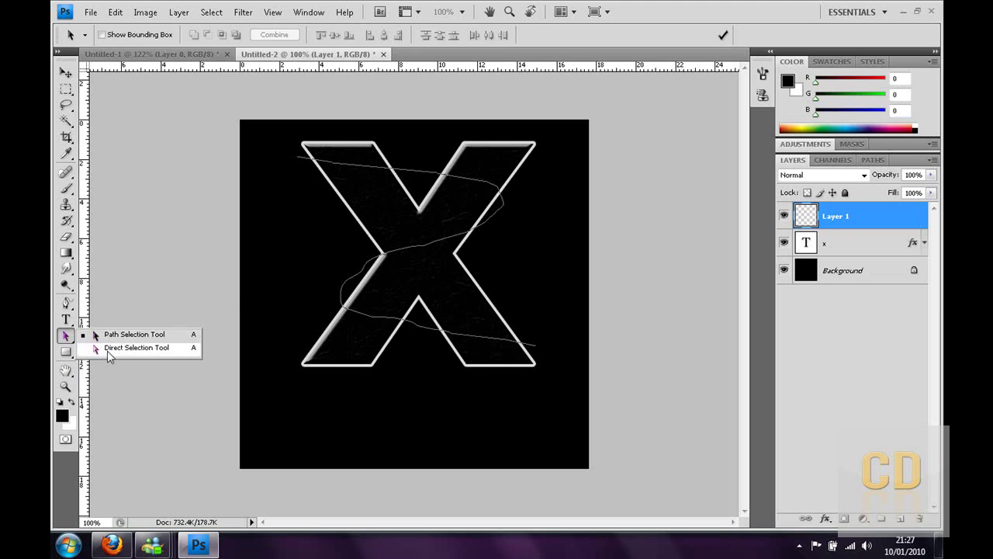
left_click(109, 349)
left_click_drag(264, 126, 568, 406)
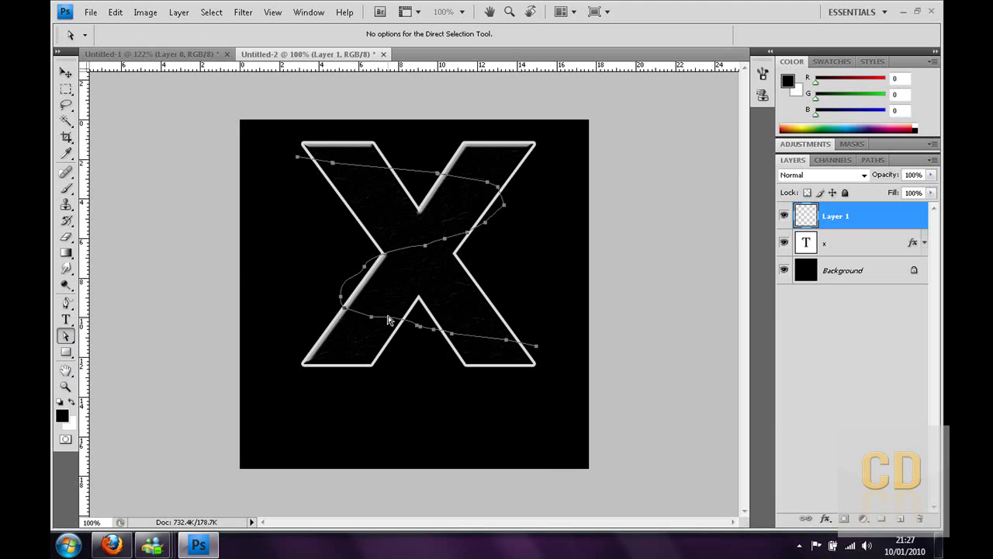
right_click(389, 319)
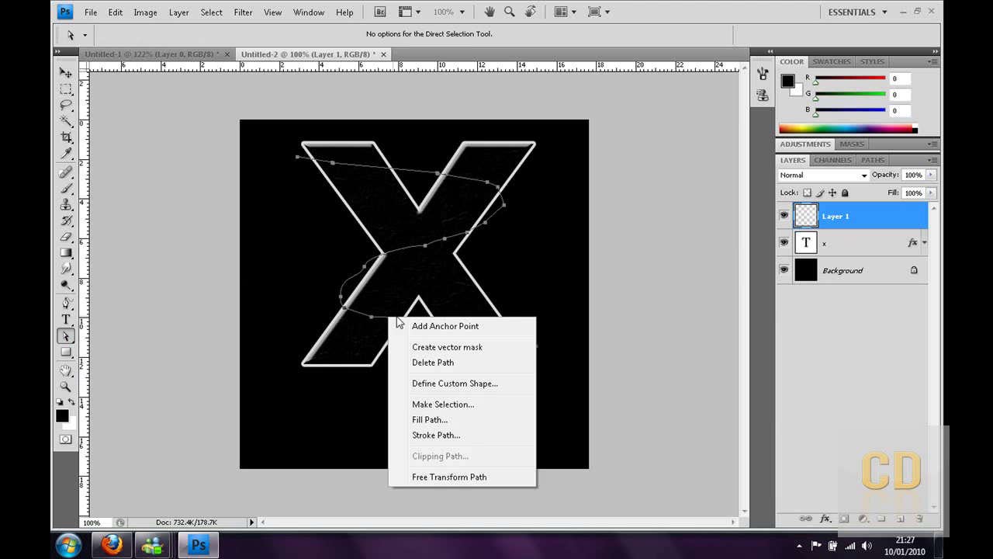
left_click(458, 437)
left_click(462, 190)
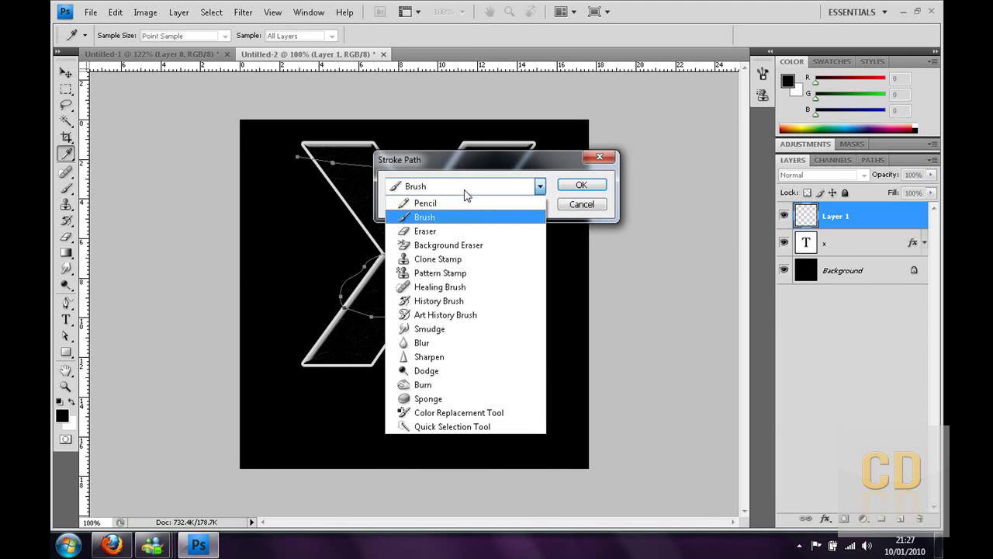
left_click(485, 191)
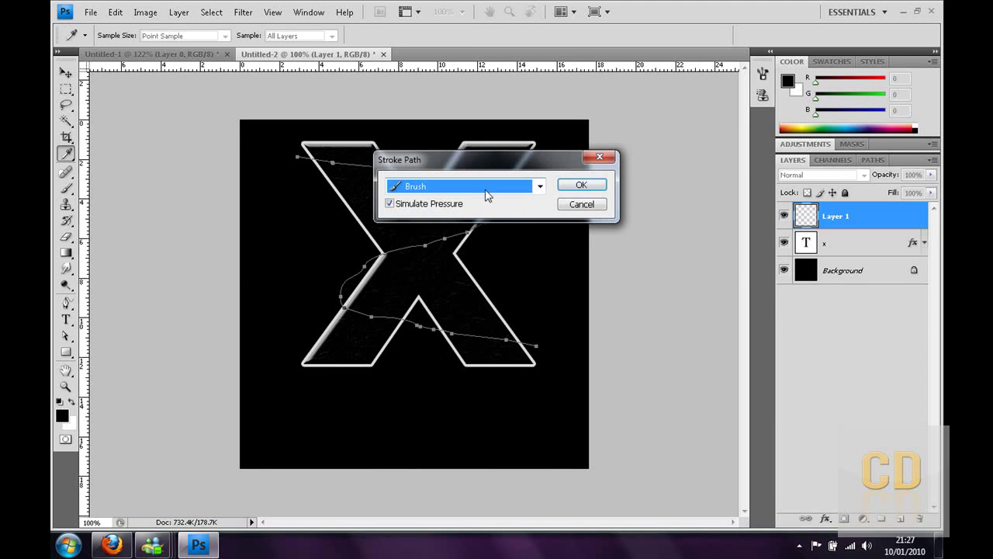
left_click(580, 186)
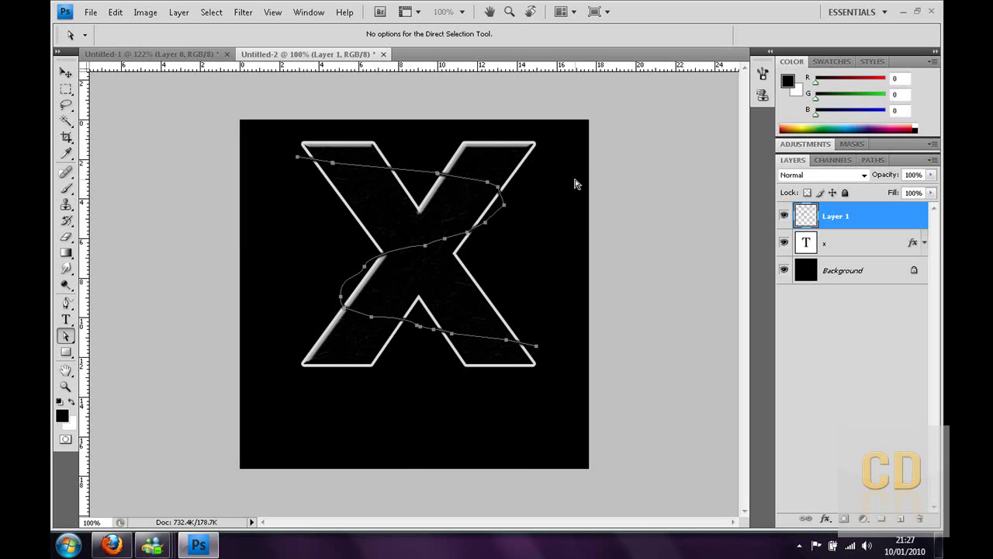
key("ctrl+h")
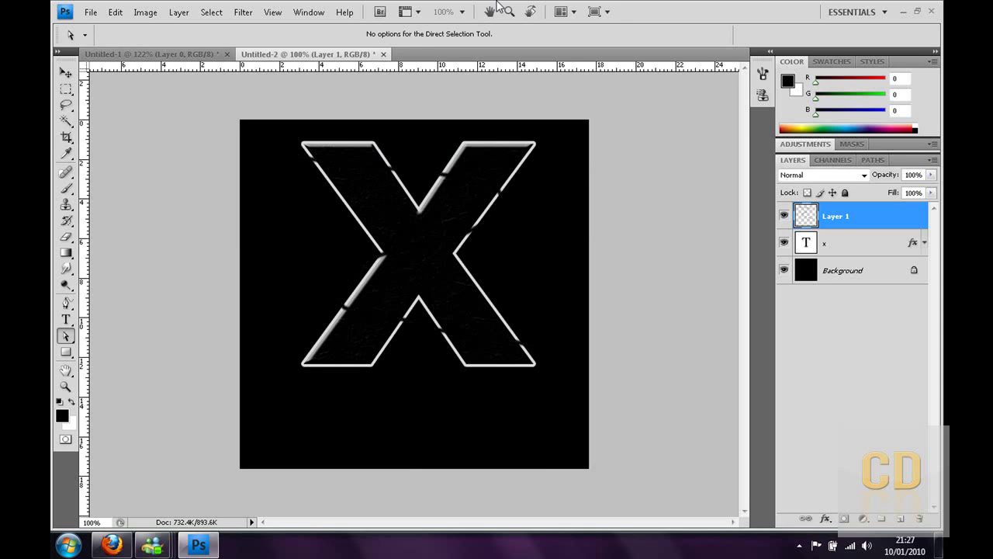
Give the stroked line on Layer 1 a near-white Color Overlay (fffafa)
double_click(852, 216)
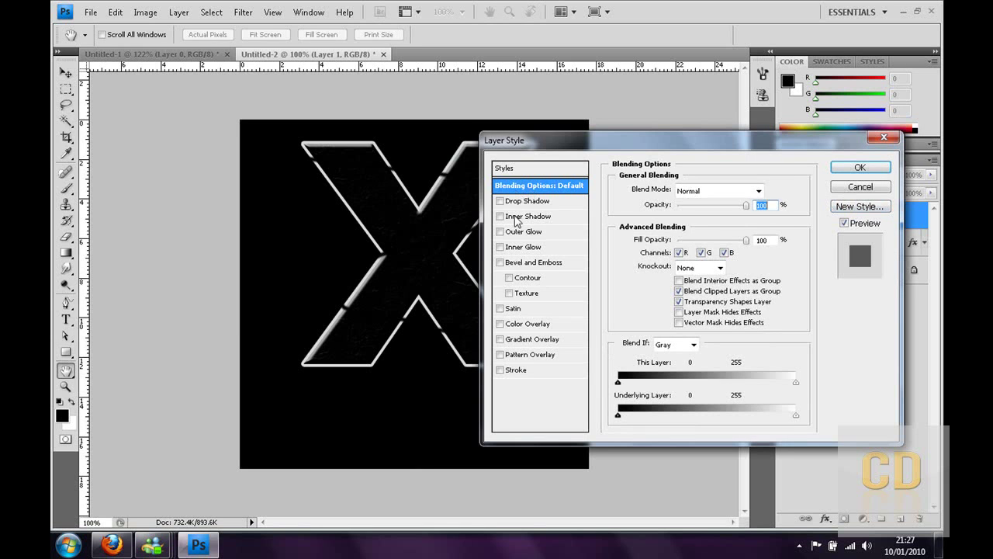
left_click(526, 325)
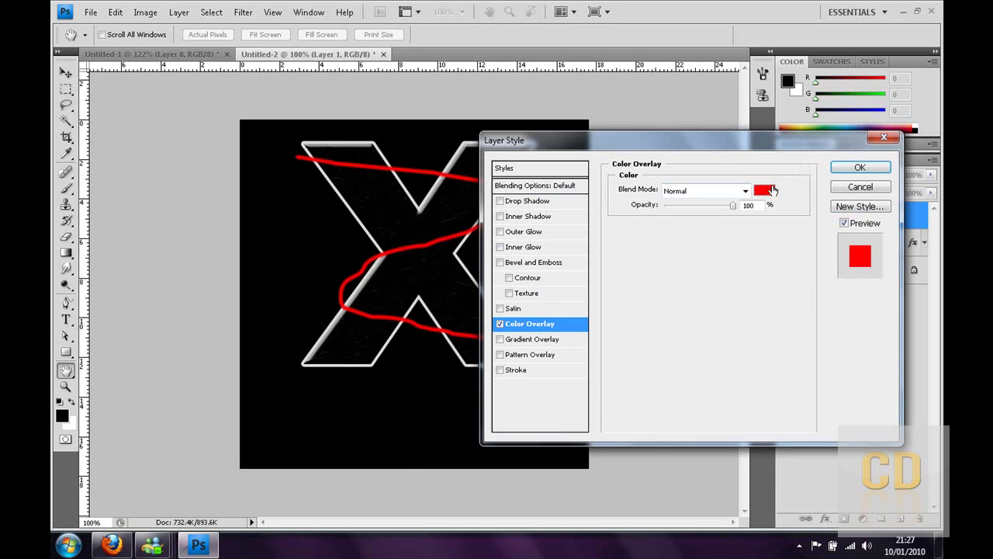
left_click(765, 189)
left_click(585, 208)
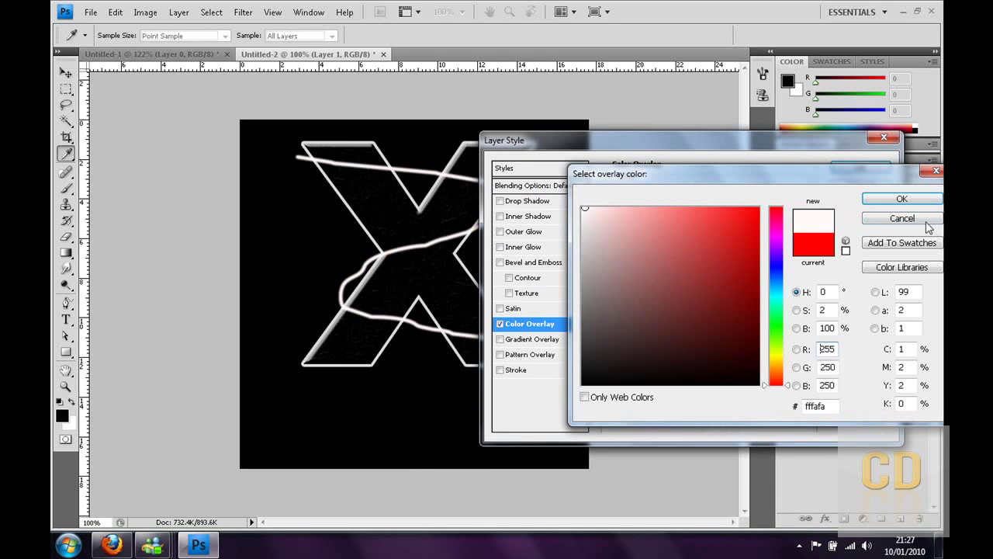
left_click(902, 198)
left_click(862, 167)
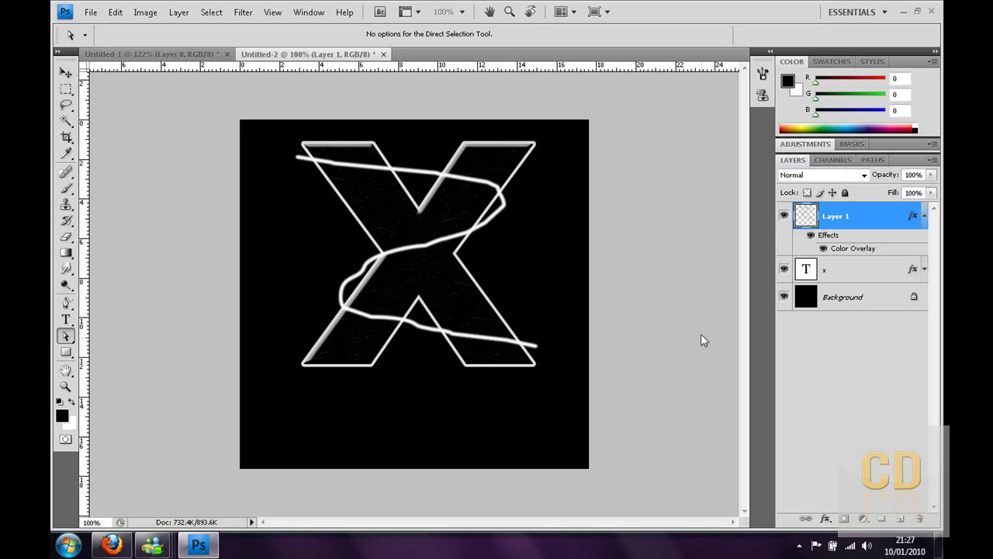
left_click(924, 215)
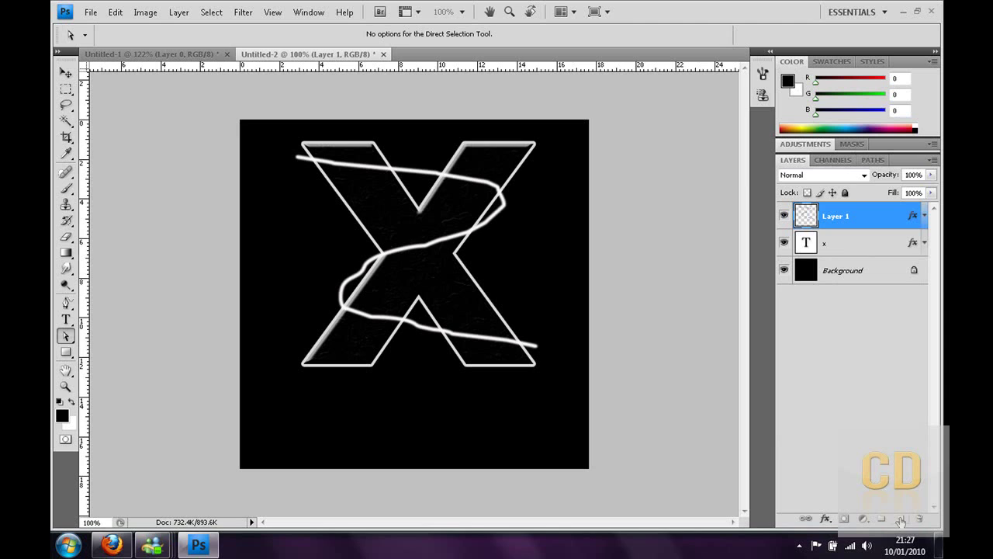
Add a new layer above Layer 1 and paint scattered black brush dots along the whole winding line with Scattering turned on
left_click(900, 519)
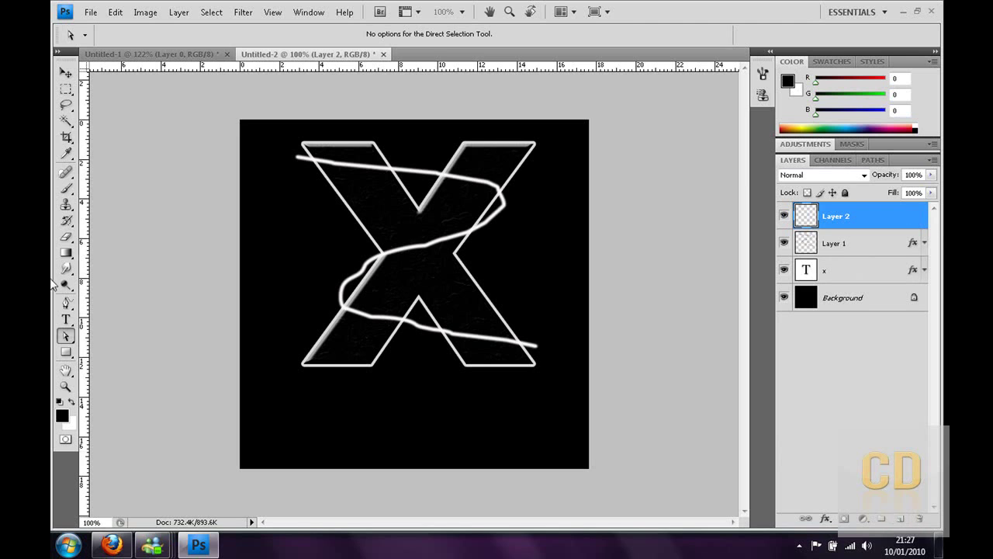
left_click(65, 190)
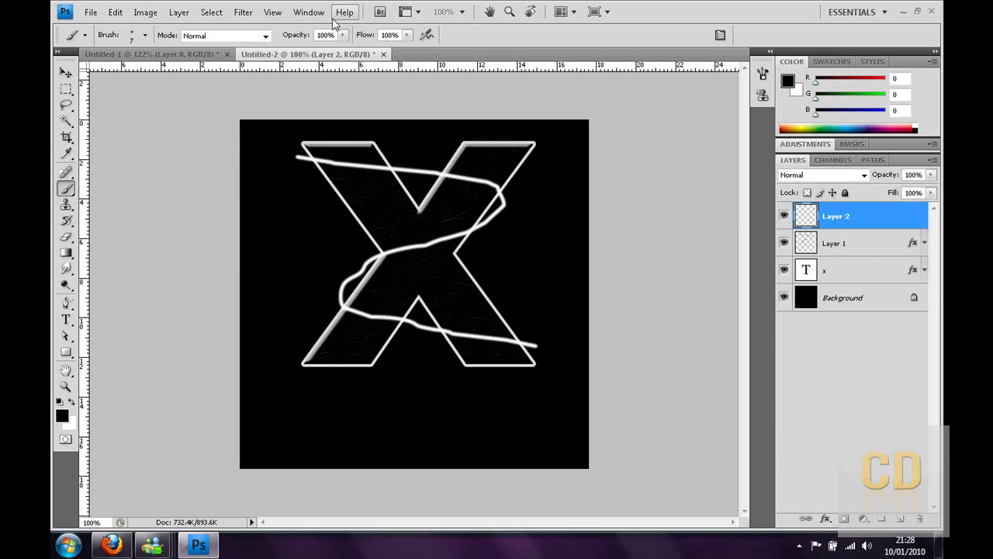
left_click(309, 12)
left_click(317, 120)
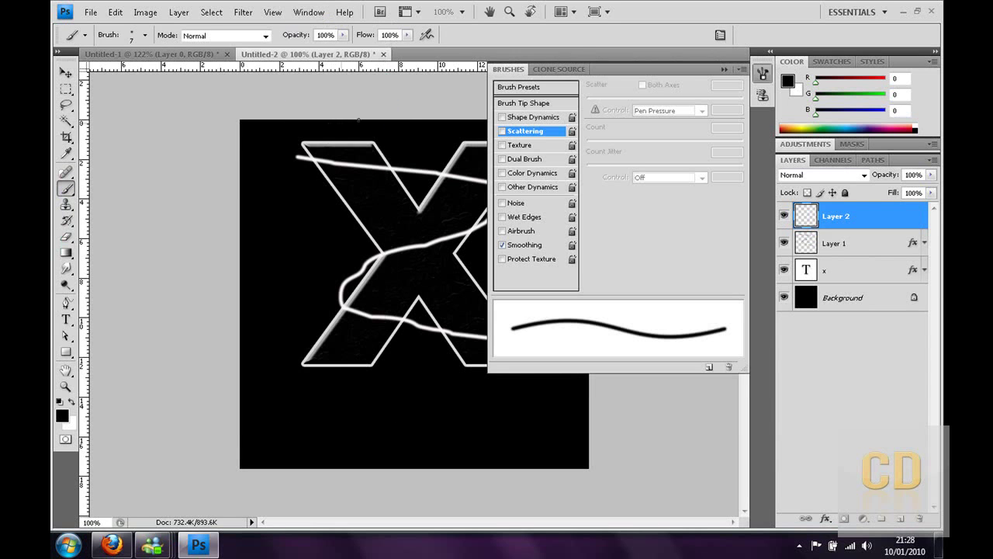
left_click(503, 132)
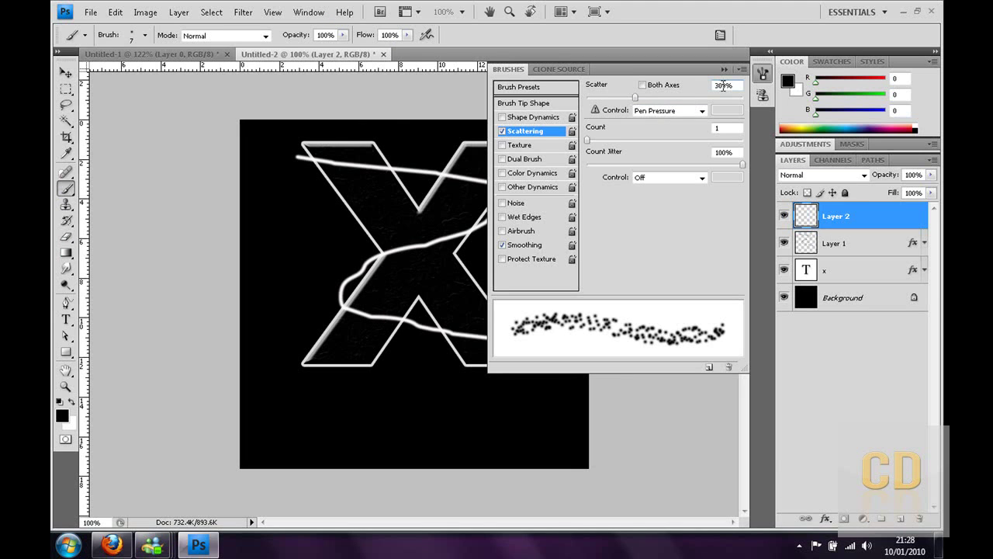
mouse_move(590, 140)
left_mouse_down()
mouse_move(620, 149)
mouse_move(703, 139)
mouse_move(371, 164)
left_mouse_up()
left_click(507, 70)
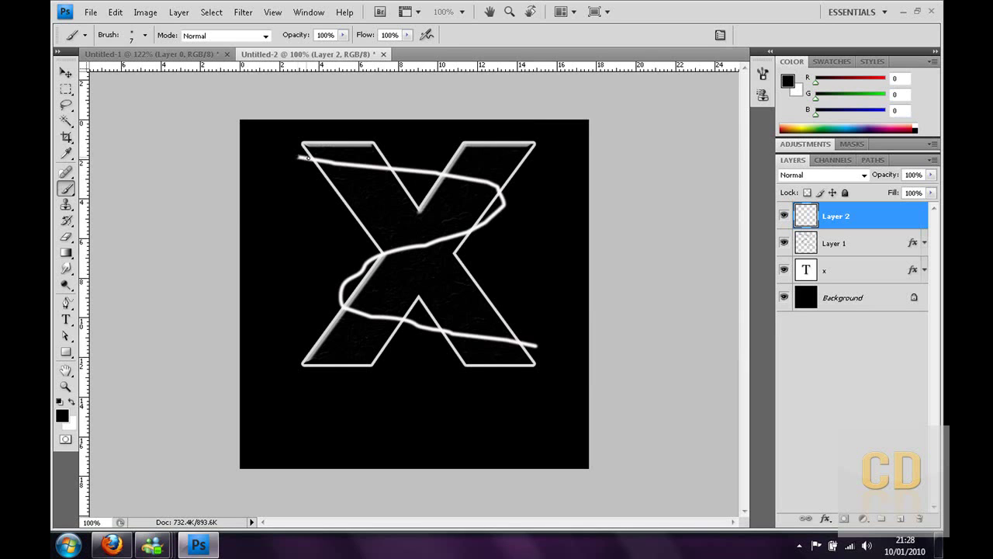
left_click_drag(373, 165, 408, 170)
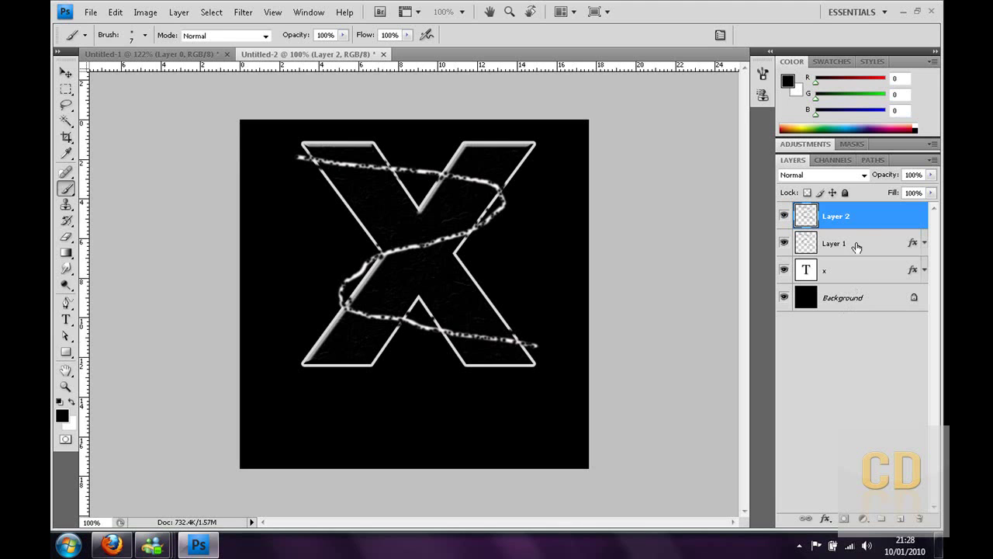
Give the scattered dots on Layer 2 an Outer Glow in bright pink (ff00d2)
right_click(854, 215)
left_click(749, 214)
left_click(533, 234)
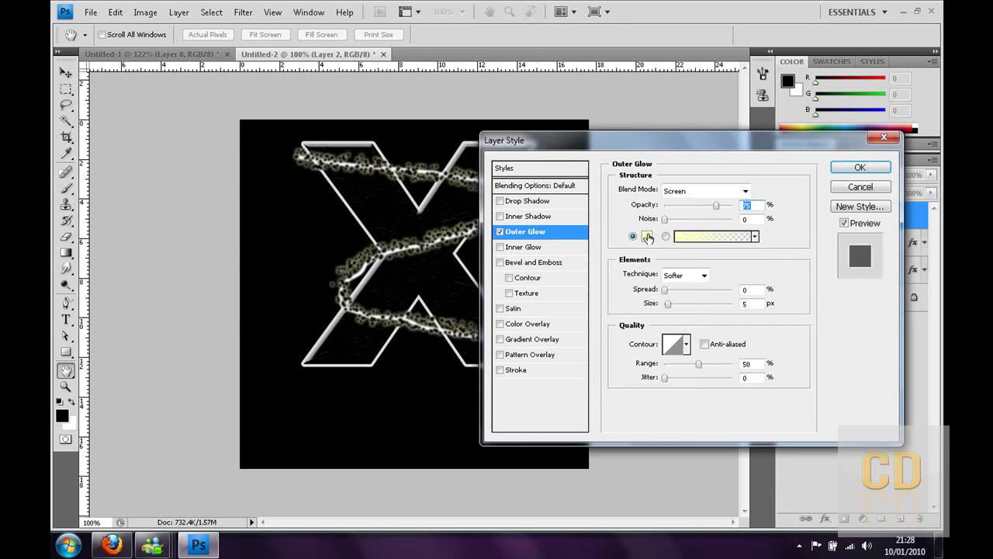
left_click(646, 235)
mouse_move(776, 270)
left_mouse_down()
mouse_move(776, 238)
mouse_move(853, 172)
left_mouse_up()
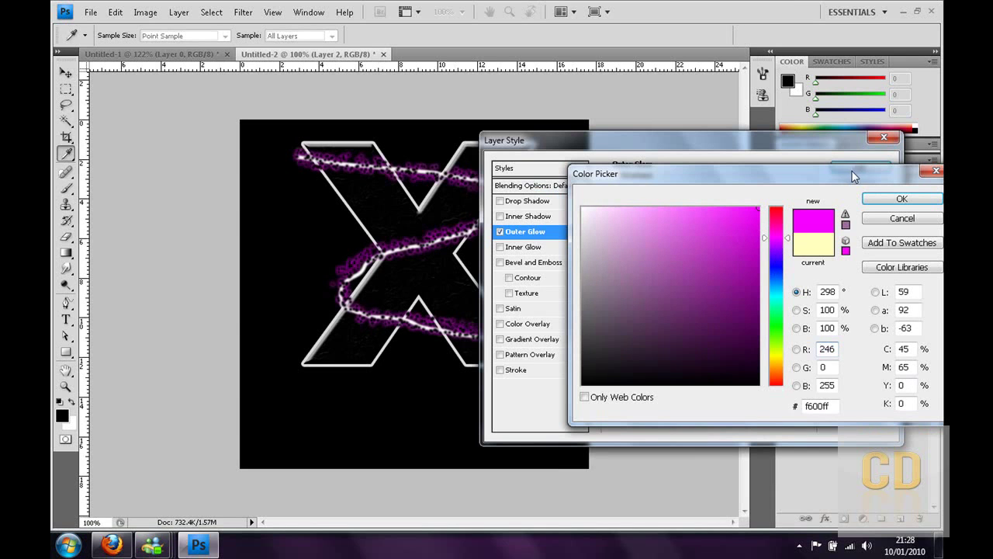
left_click_drag(776, 237, 776, 231)
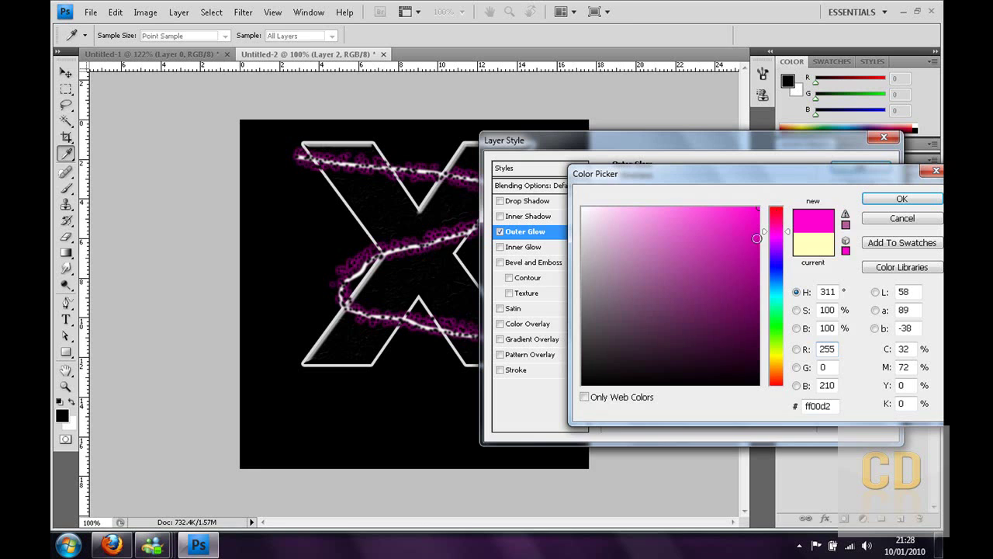
left_click(885, 201)
Add a Gradient Overlay from pale pink to white to Layer 2, apply the layer style and collapse its effects list
left_click(554, 342)
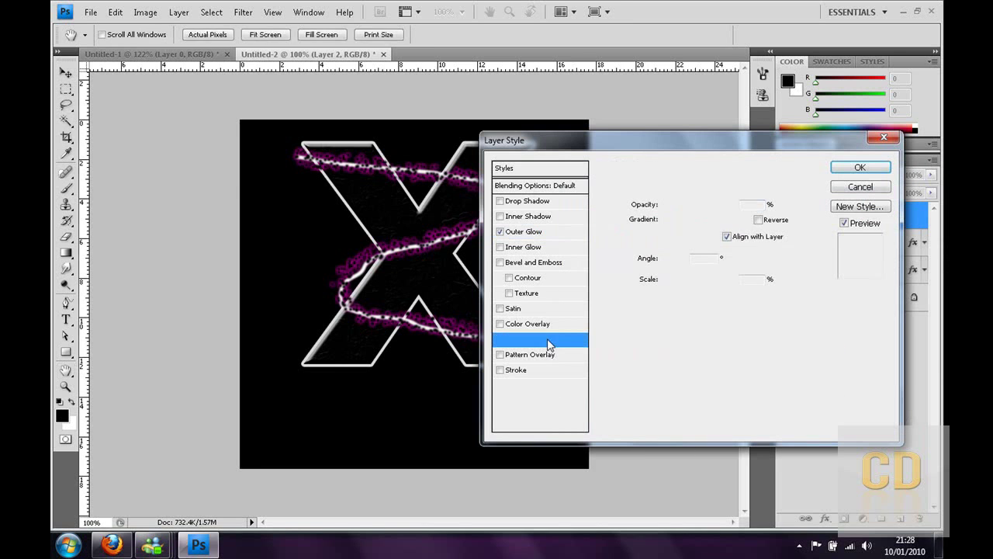
left_click(703, 220)
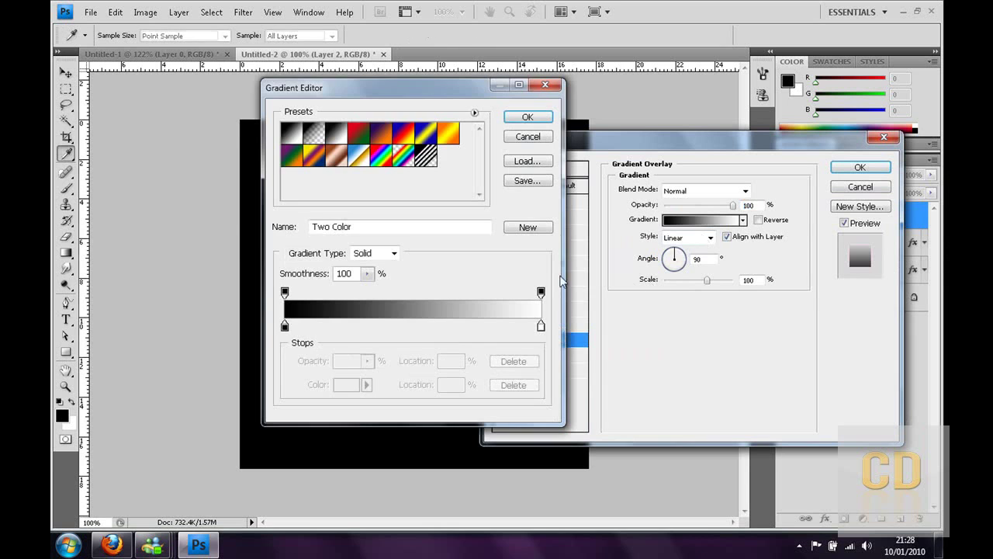
double_click(285, 326)
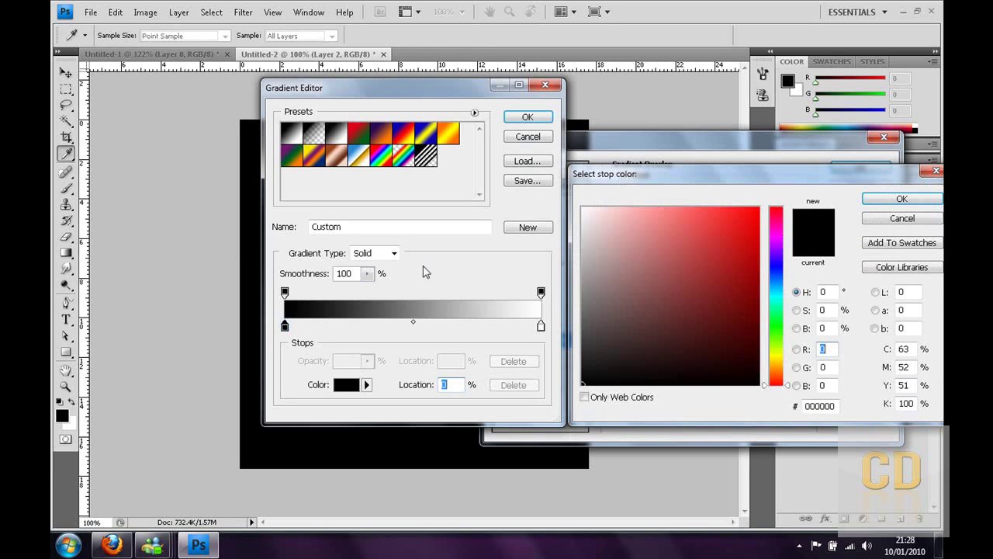
left_click(777, 237)
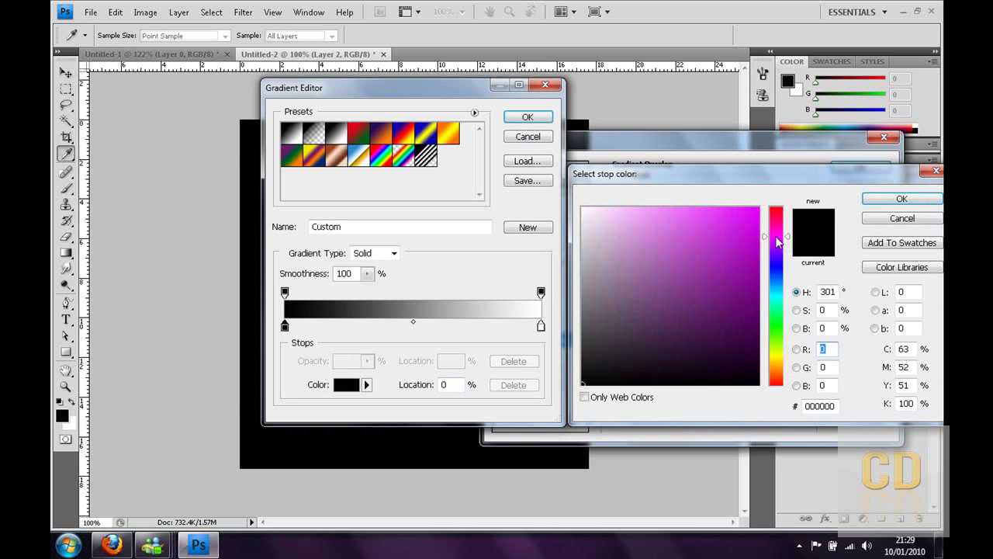
mouse_move(743, 239)
left_mouse_down()
mouse_move(721, 186)
mouse_move(606, 208)
left_mouse_up()
left_click(871, 203)
left_click(527, 118)
left_click_drag(594, 155, 610, 143)
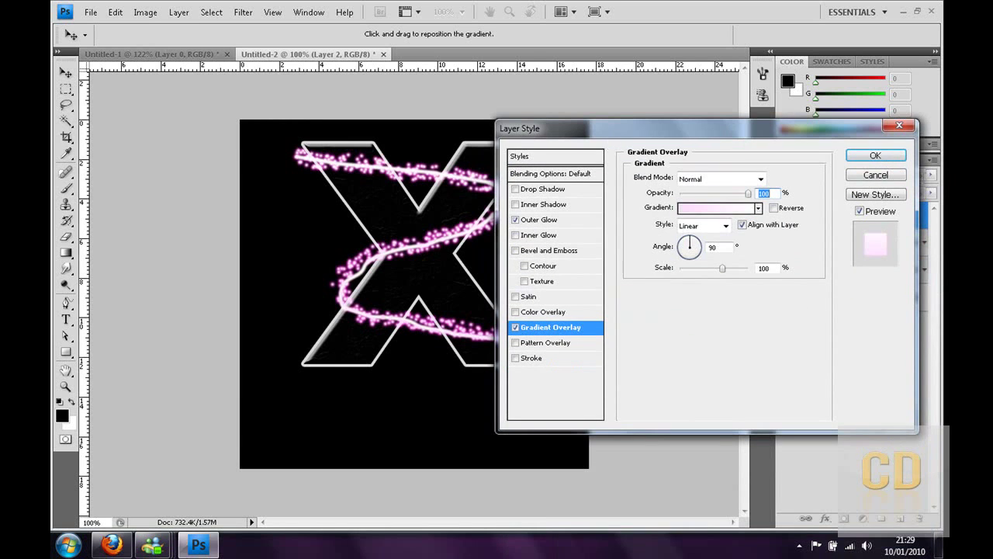
left_click(880, 155)
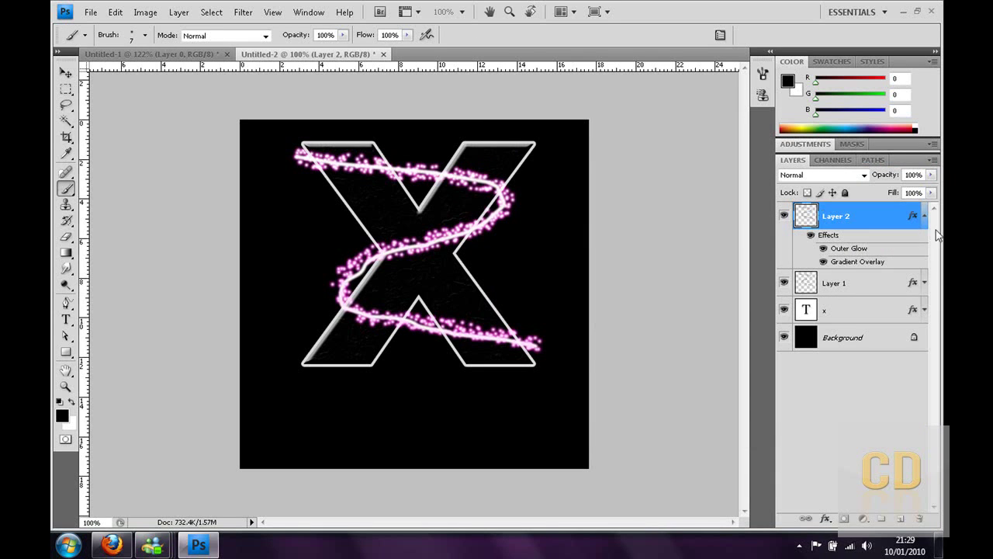
left_click(923, 216)
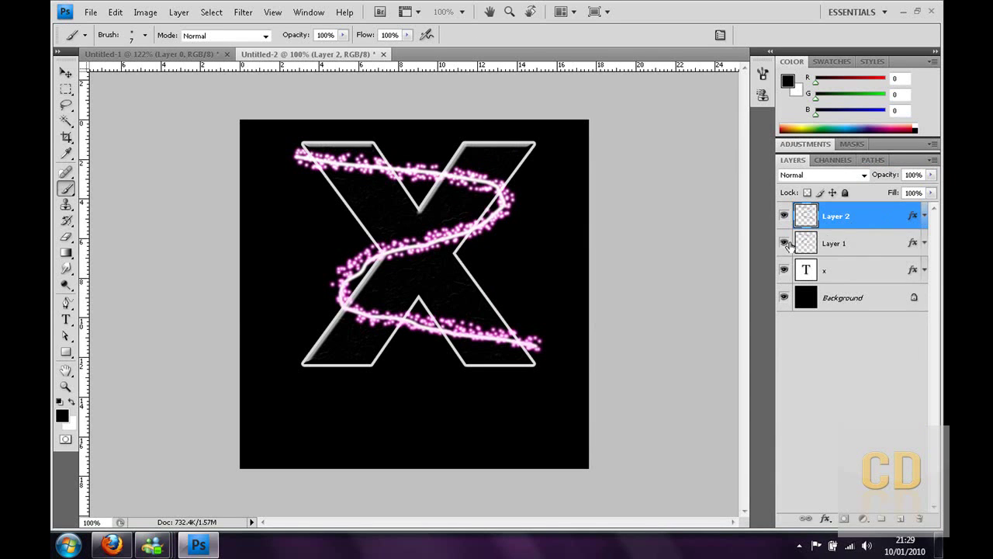
Compare the design with and without the white line, then delete Layer 1
left_click(785, 243)
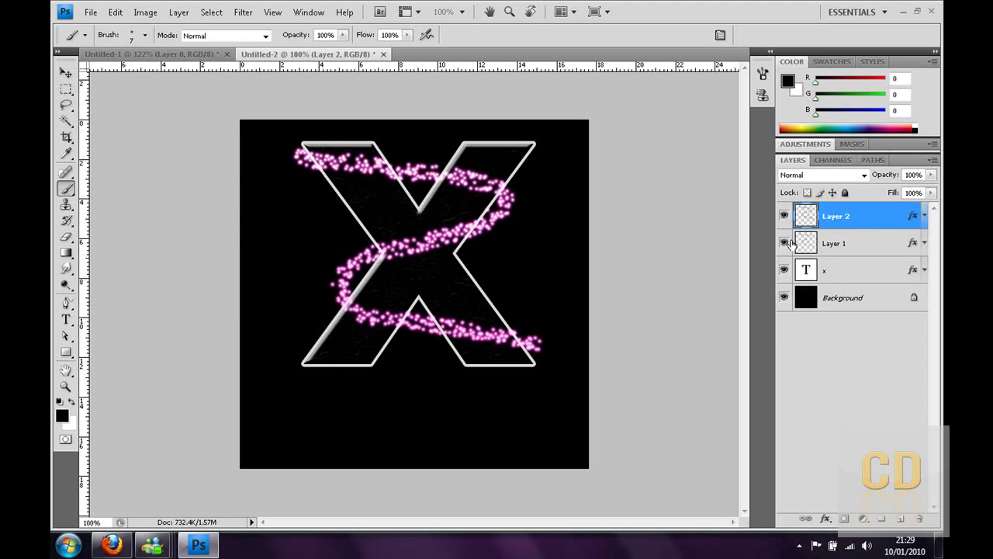
left_click(785, 243)
left_click(848, 247)
key("Delete")
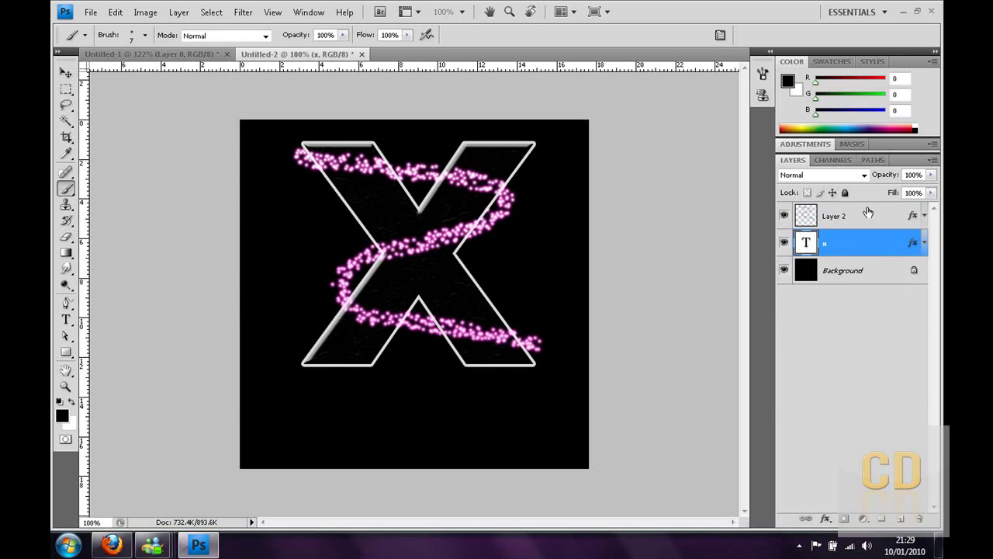
Erase the Layer 2 particles that cross the X's two upper arms with the 19 px Eraser tool
left_click(869, 217)
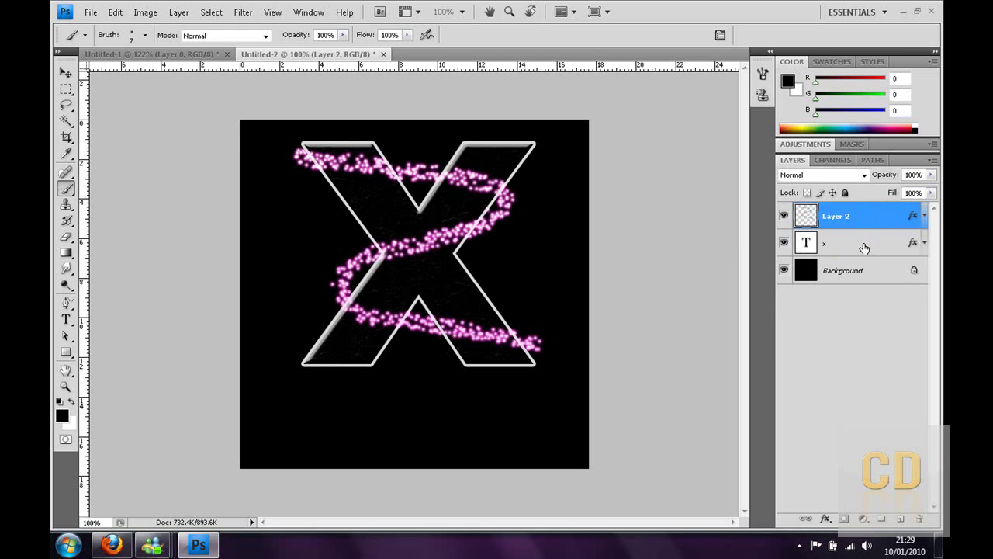
left_click(66, 236)
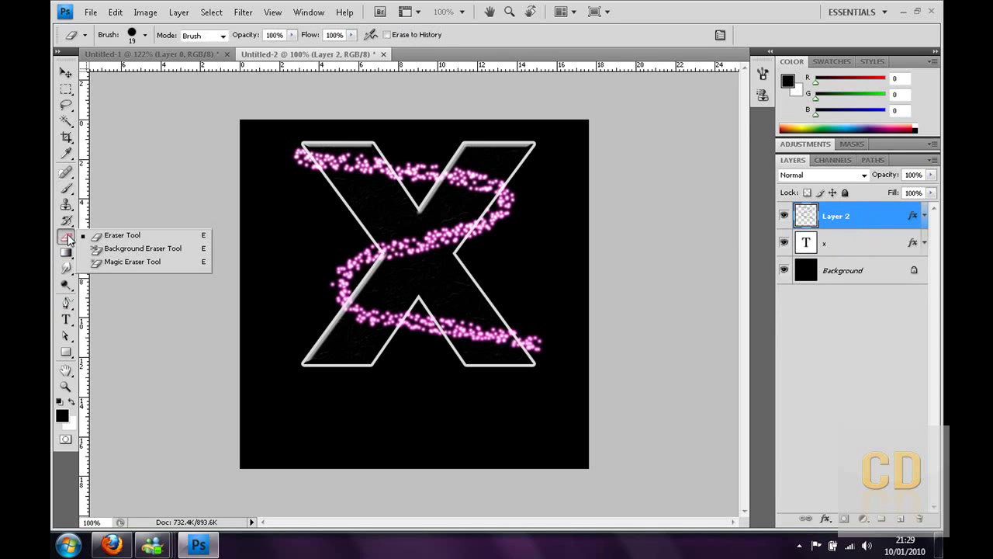
left_click(87, 236)
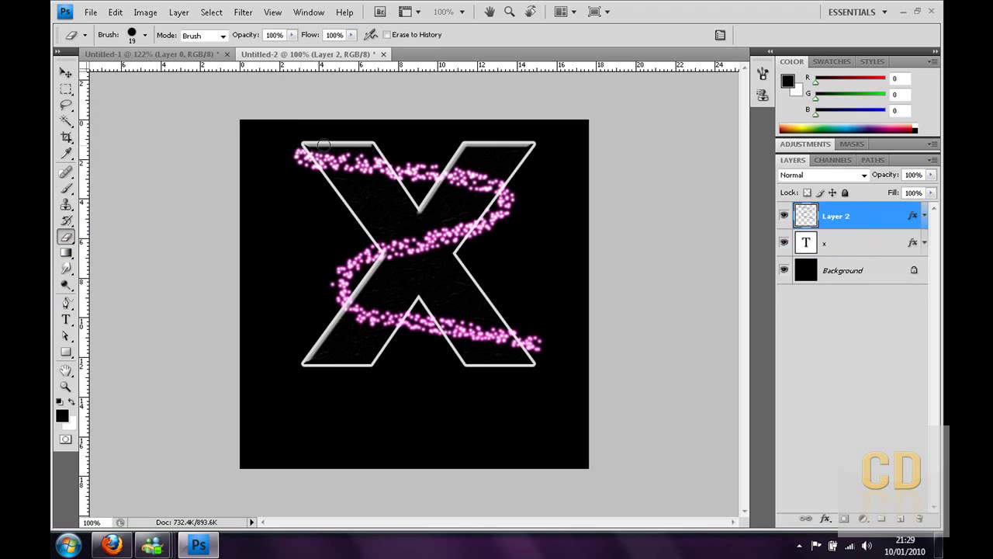
left_click(145, 35)
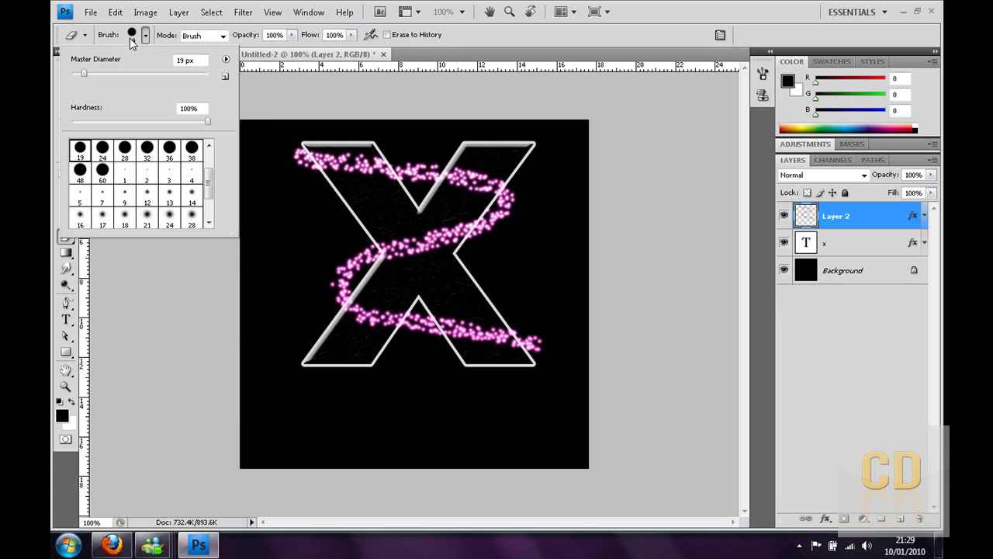
left_click(69, 386)
left_click(294, 167)
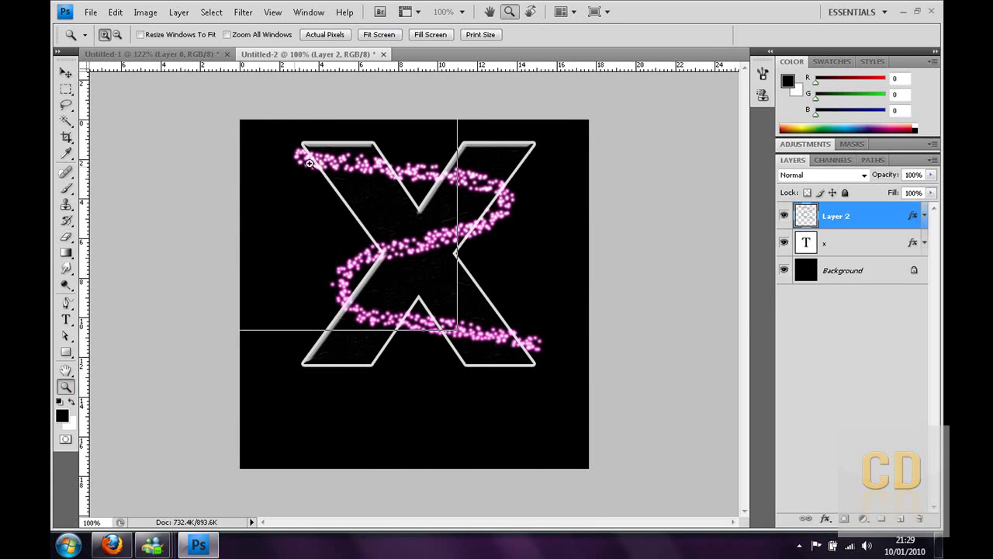
left_click_drag(430, 524, 461, 524)
mouse_move(746, 268)
left_mouse_down()
mouse_move(757, 315)
mouse_move(755, 250)
left_mouse_up()
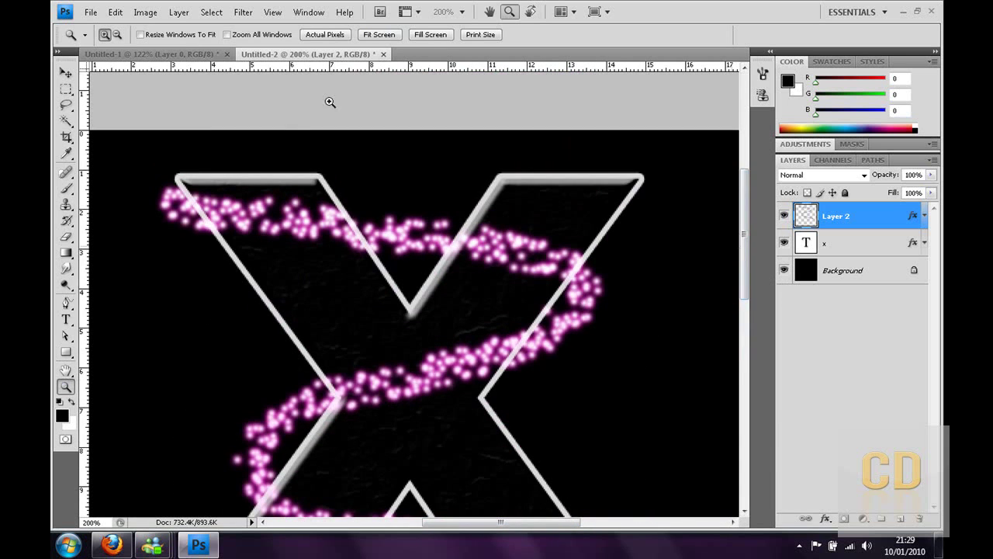
left_click(67, 237)
left_click(116, 236)
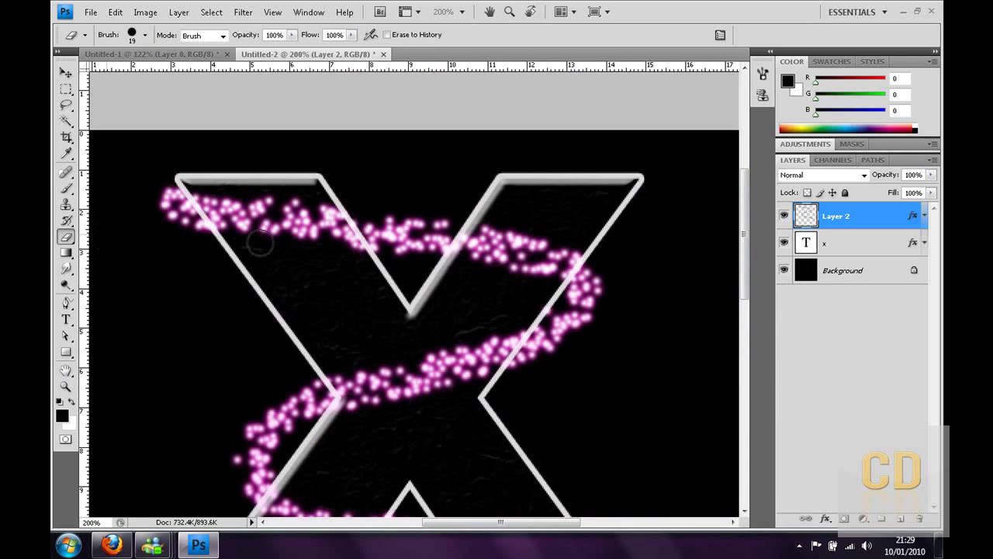
mouse_move(303, 200)
left_mouse_down()
mouse_move(355, 253)
mouse_move(311, 236)
mouse_move(282, 203)
mouse_move(236, 202)
mouse_move(202, 186)
mouse_move(245, 229)
mouse_move(287, 223)
left_mouse_up()
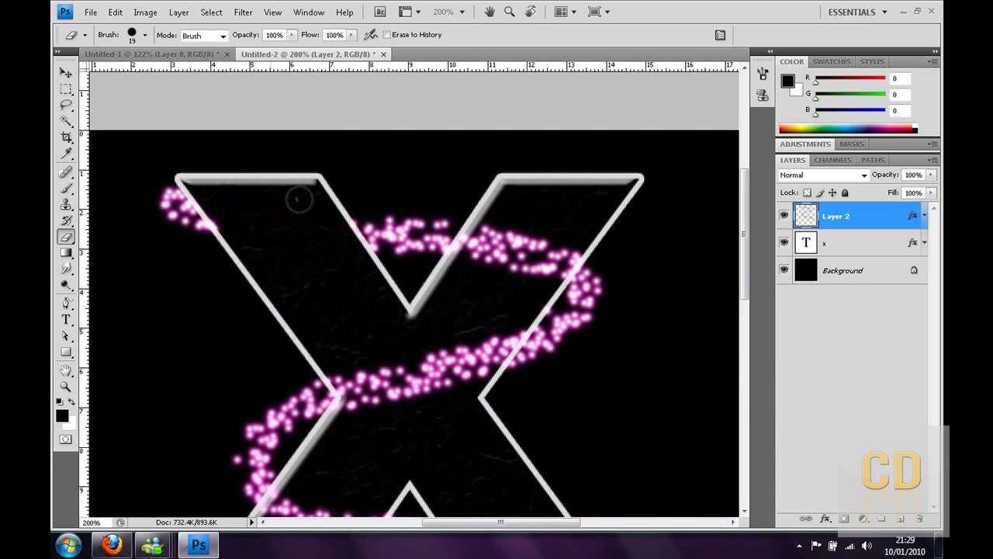
mouse_move(478, 221)
left_mouse_down()
mouse_move(448, 271)
mouse_move(545, 234)
mouse_move(566, 253)
mouse_move(545, 271)
mouse_move(538, 250)
mouse_move(478, 267)
left_mouse_up()
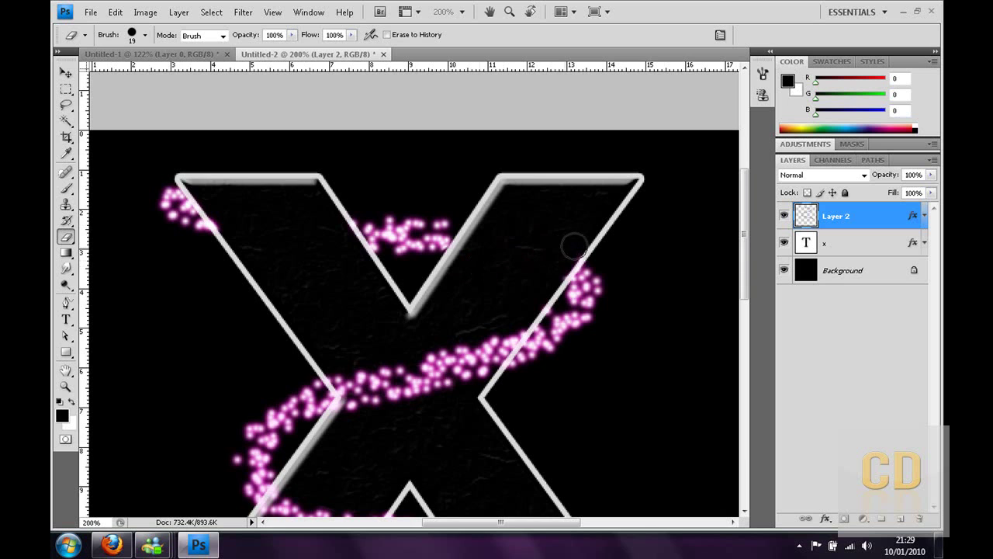
Erase the particles that cross the X's lower-left leg and fit the whole image on screen
scroll(527, 226, "down", 1)
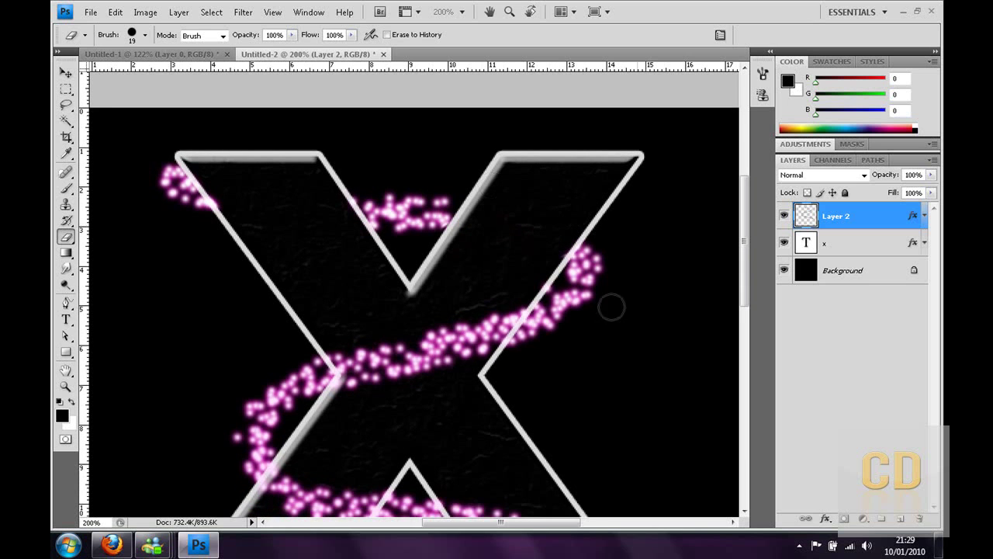
scroll(434, 342, "down", 4)
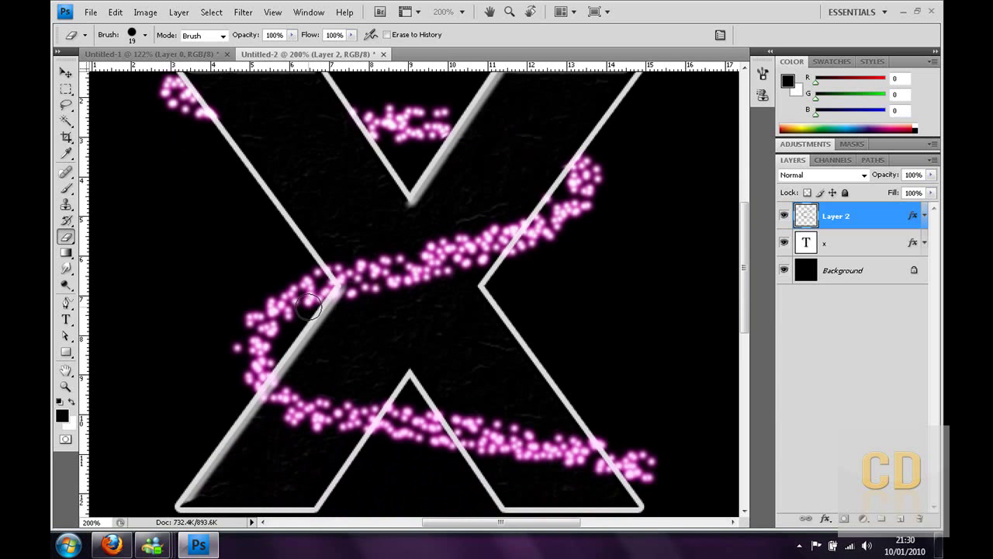
scroll(292, 358, "down", 1)
mouse_move(292, 358)
left_mouse_down()
mouse_move(252, 407)
mouse_move(288, 389)
left_mouse_up()
mouse_move(367, 380)
left_mouse_down()
mouse_move(356, 407)
mouse_move(314, 431)
mouse_move(348, 395)
mouse_move(301, 407)
mouse_move(325, 406)
left_mouse_up()
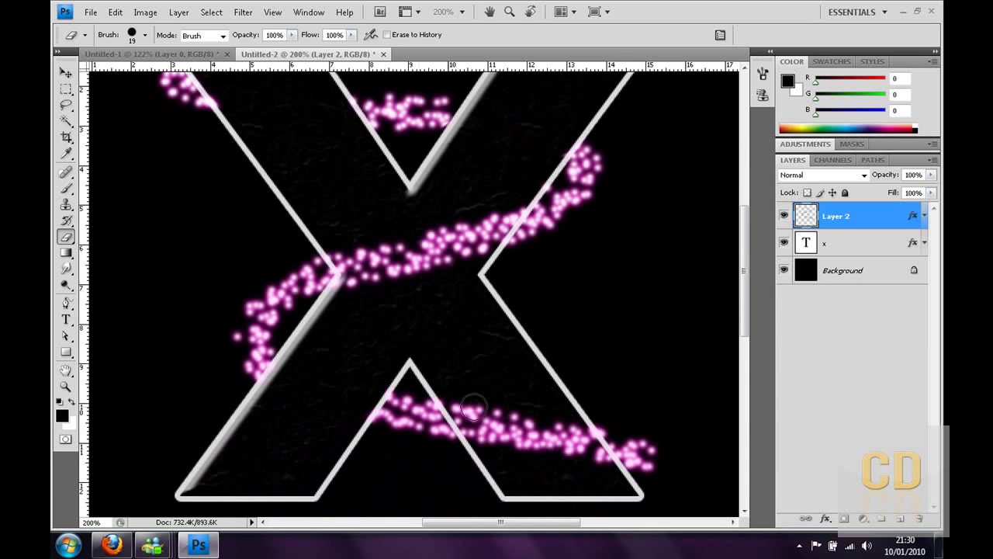
left_click(66, 385)
right_click(184, 357)
left_click(199, 365)
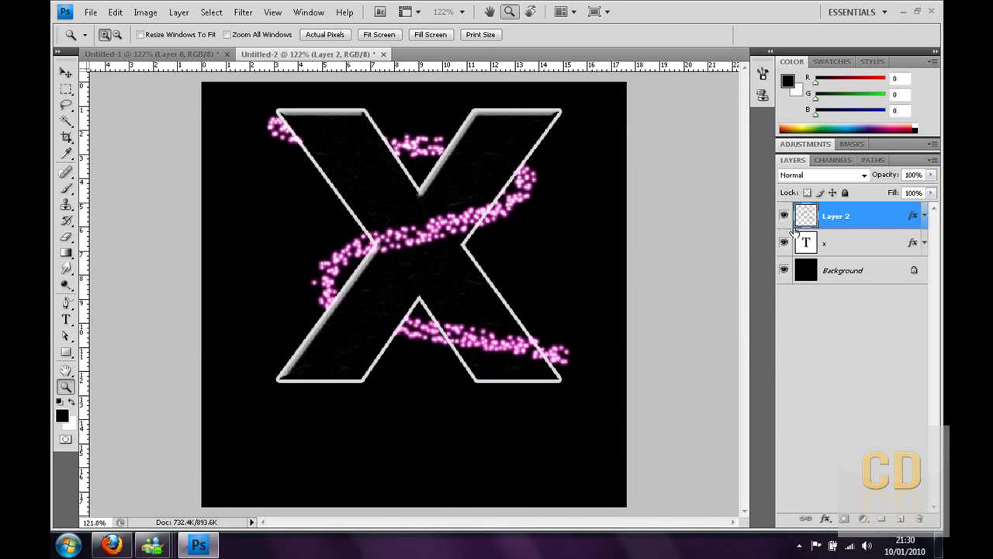
Rasterize the x text layer and merge it with Layer 2
left_click(880, 246, "shift")
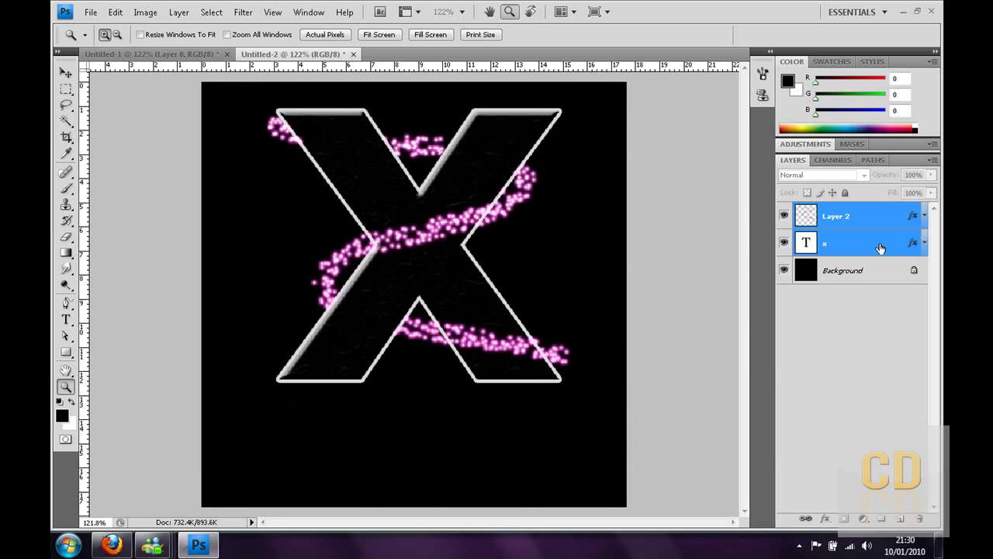
right_click(881, 246)
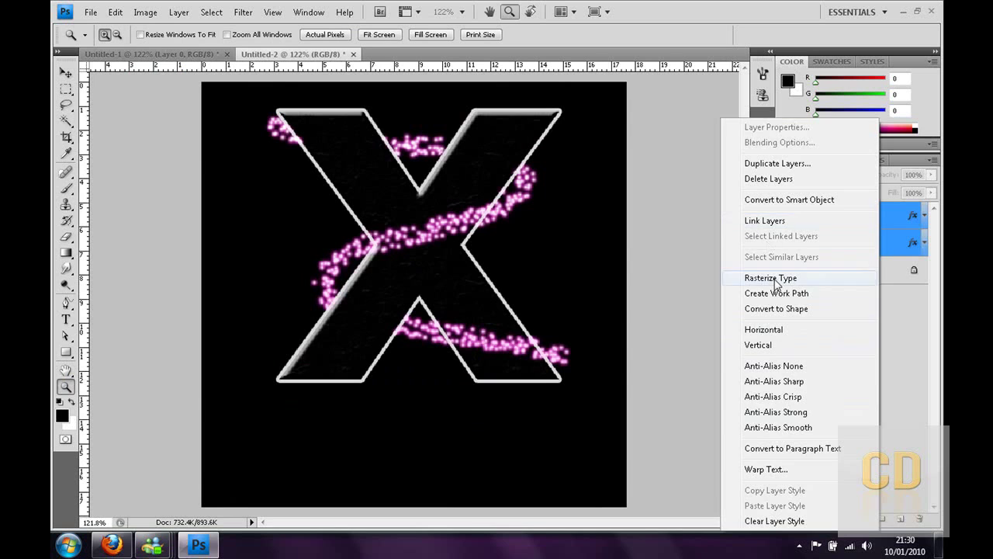
left_click(768, 278)
right_click(854, 215)
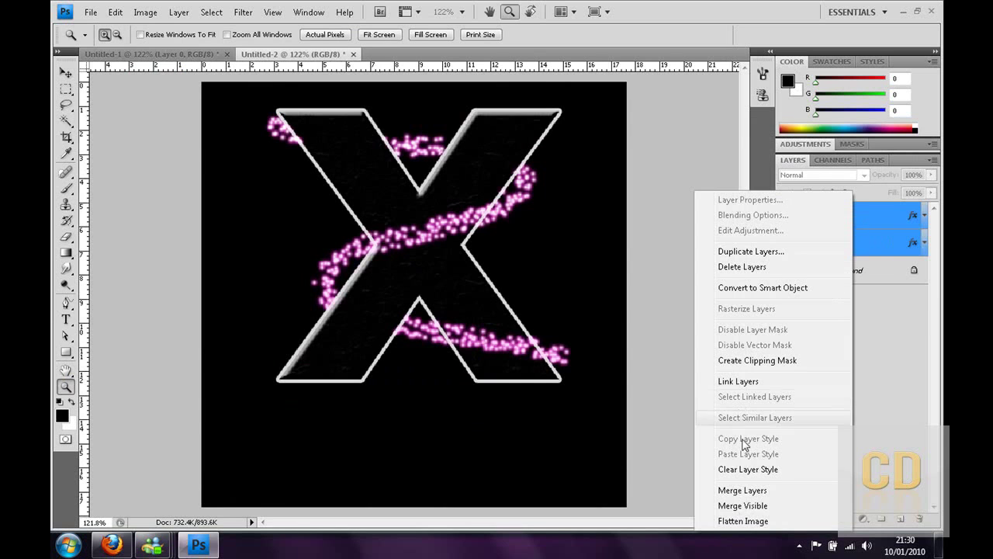
left_click(749, 488)
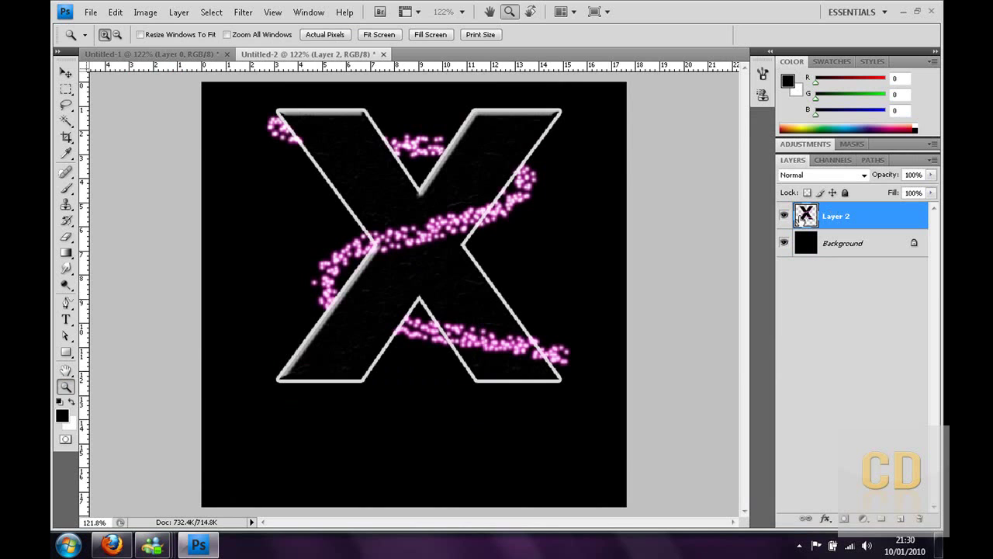
Nudge the merged X artwork slightly to the right and convert the Background into a regular layer named Layer 0
left_click(67, 73)
mouse_move(447, 266)
left_mouse_down()
mouse_move(429, 268)
mouse_move(450, 267)
left_mouse_up()
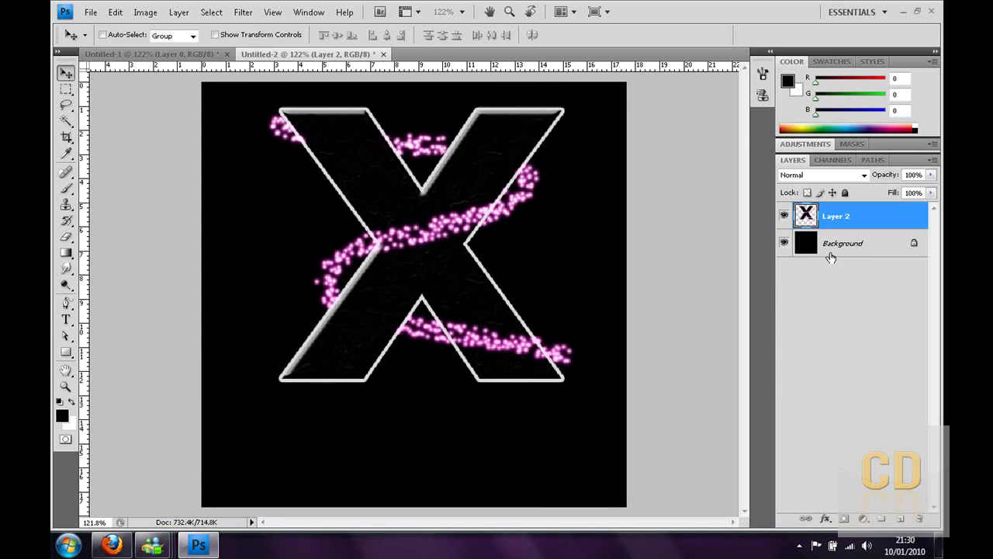
left_click(872, 253)
double_click(914, 245)
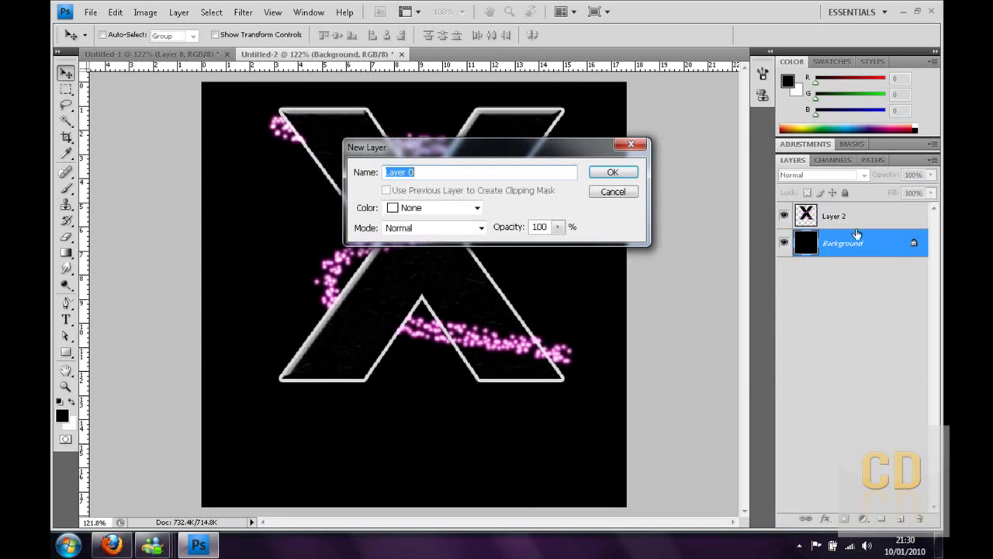
left_click(612, 172)
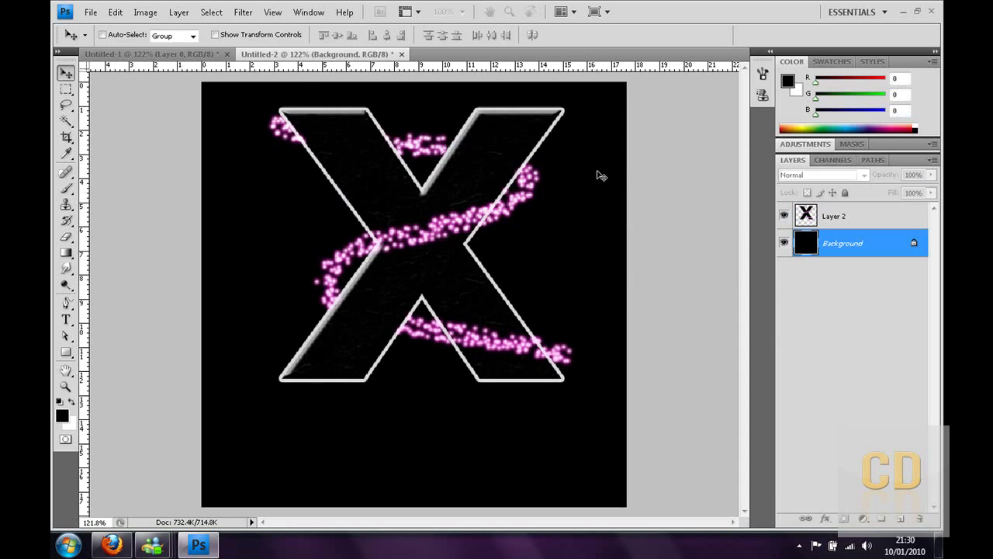
Add a Gradient Overlay style to Layer 0 and set the gradient's starting color stop to very dark purple, 160013
right_click(854, 241)
left_click(808, 220)
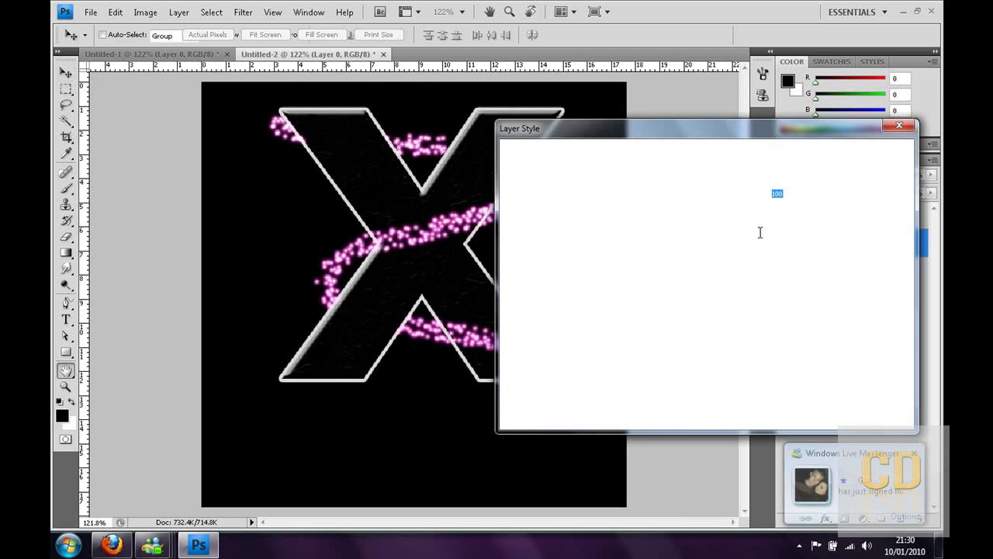
left_click(543, 327)
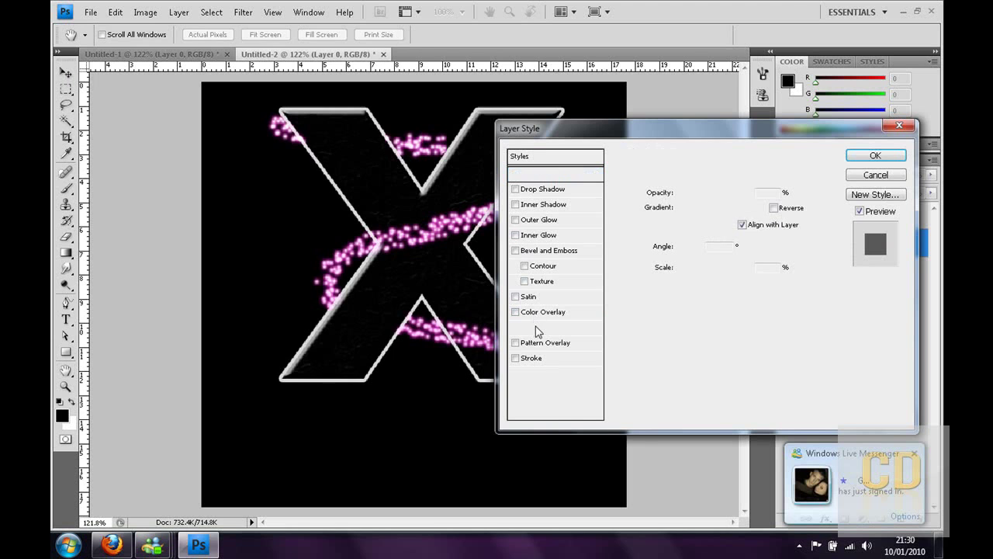
left_click(718, 208)
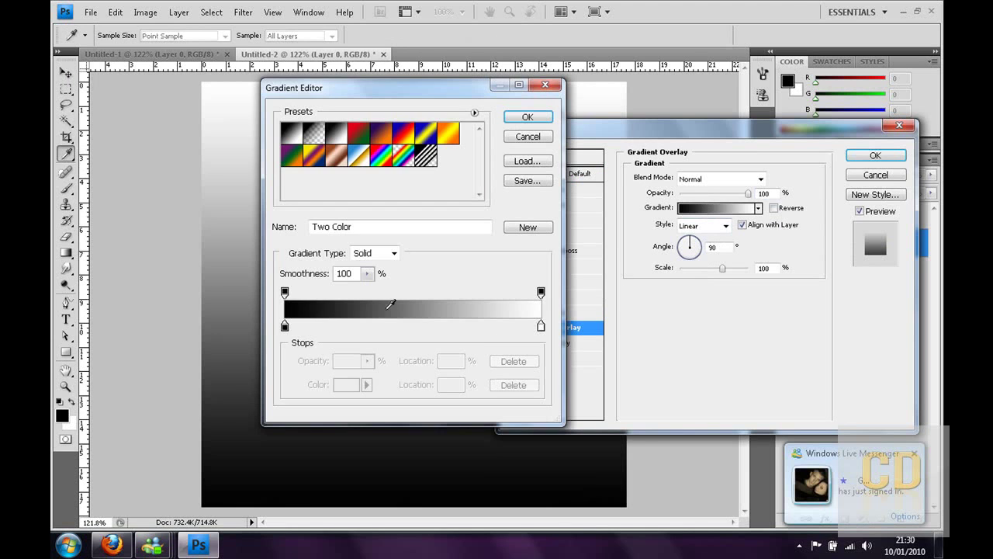
double_click(285, 327)
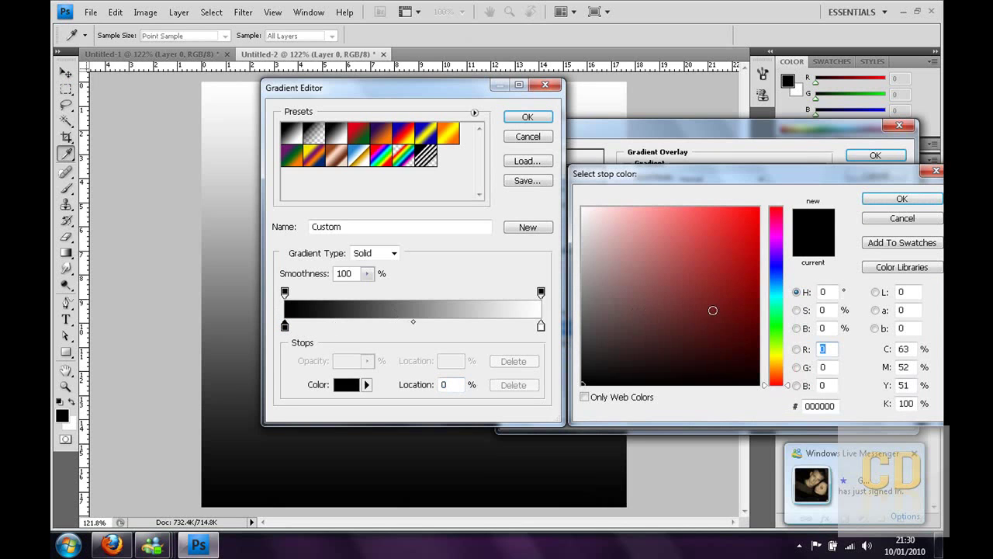
left_click_drag(780, 256, 780, 232)
left_click_drag(746, 367, 778, 368)
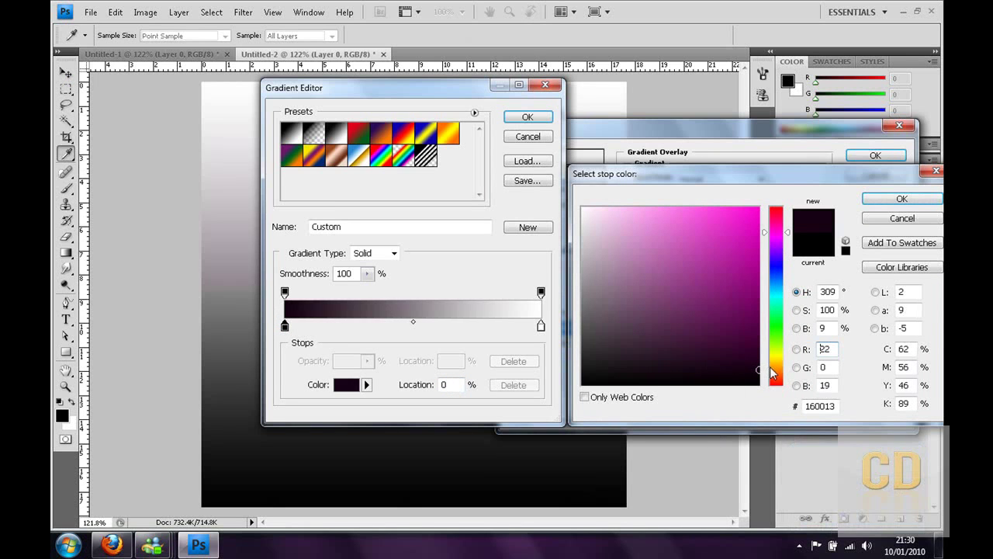
left_click(901, 198)
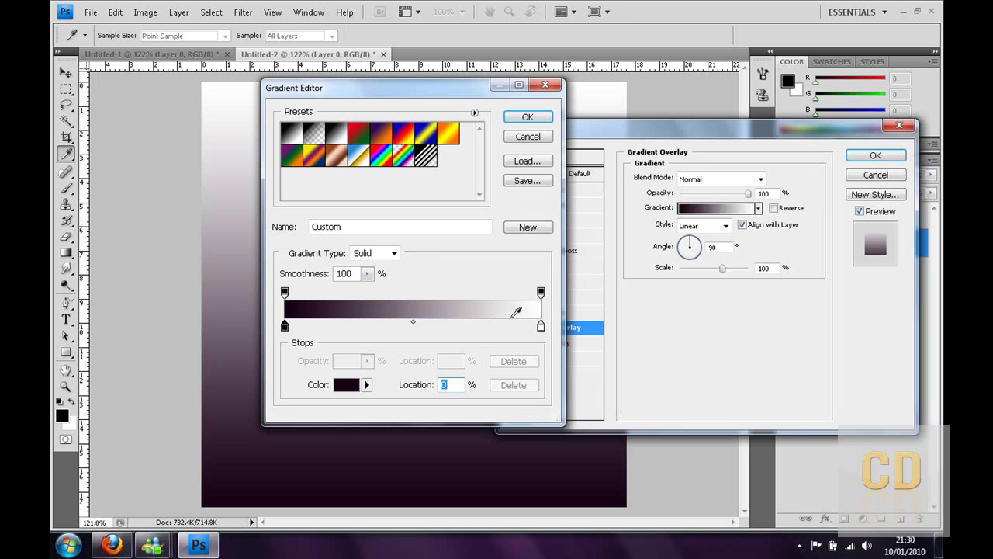
Set the gradient's end color stop to dark purple 120010 and apply the overlay to Layer 0
left_click(541, 326)
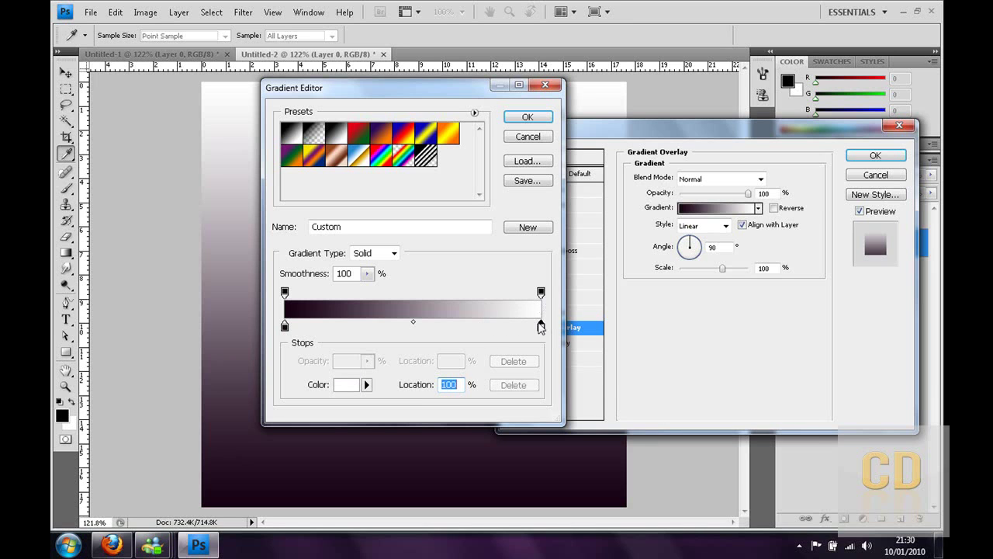
double_click(541, 326)
left_click_drag(626, 344, 499, 469)
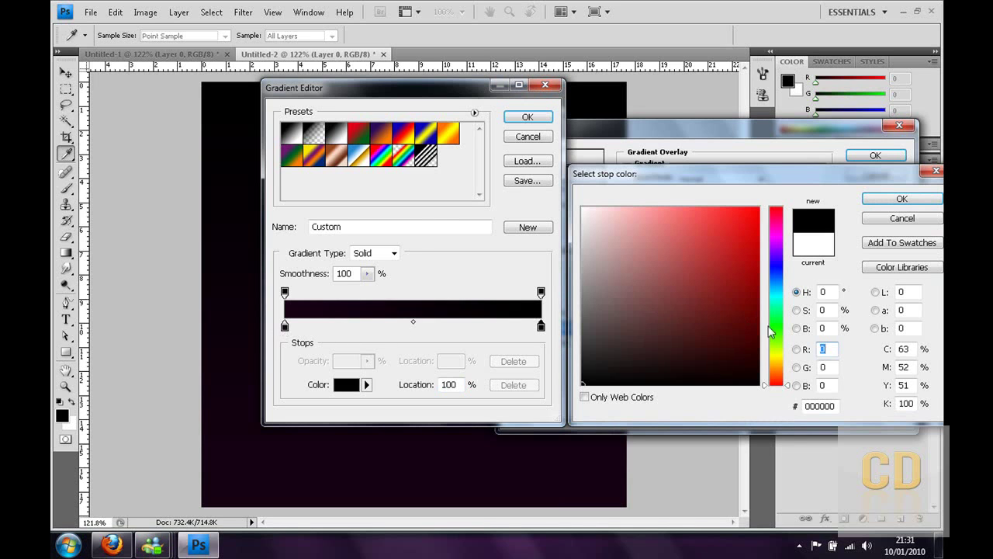
left_click_drag(770, 308, 780, 239)
left_click_drag(741, 375, 769, 373)
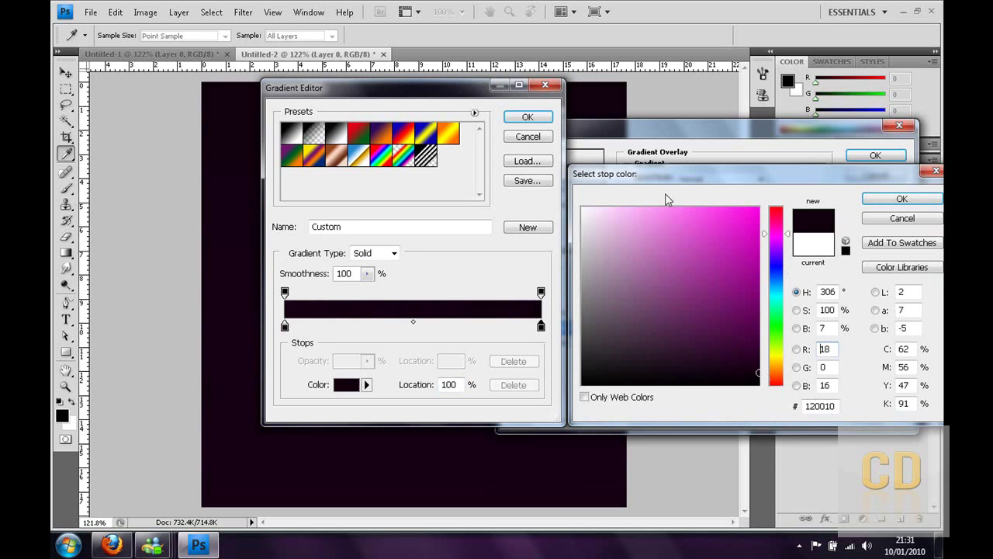
left_click(548, 117)
left_click(908, 202)
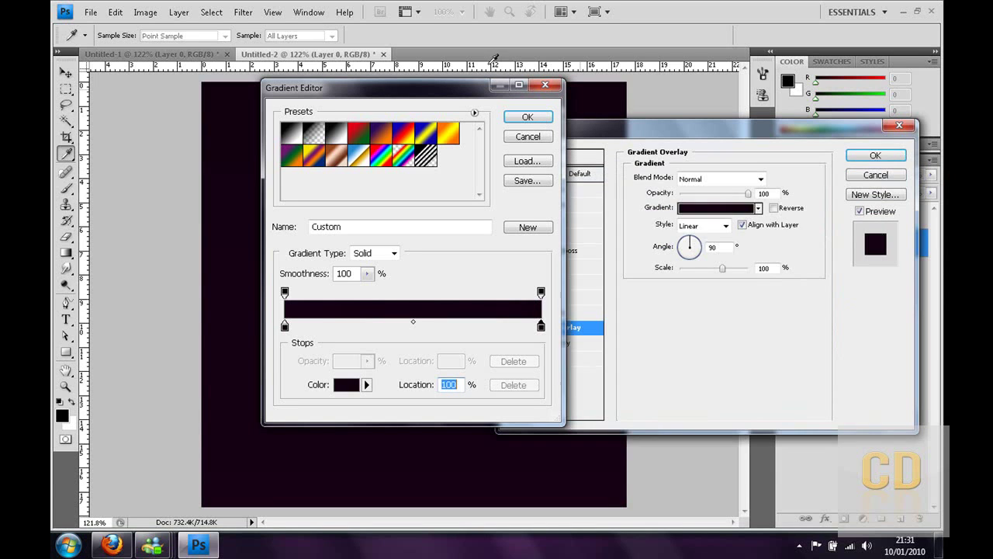
left_click(521, 117)
left_click(875, 155)
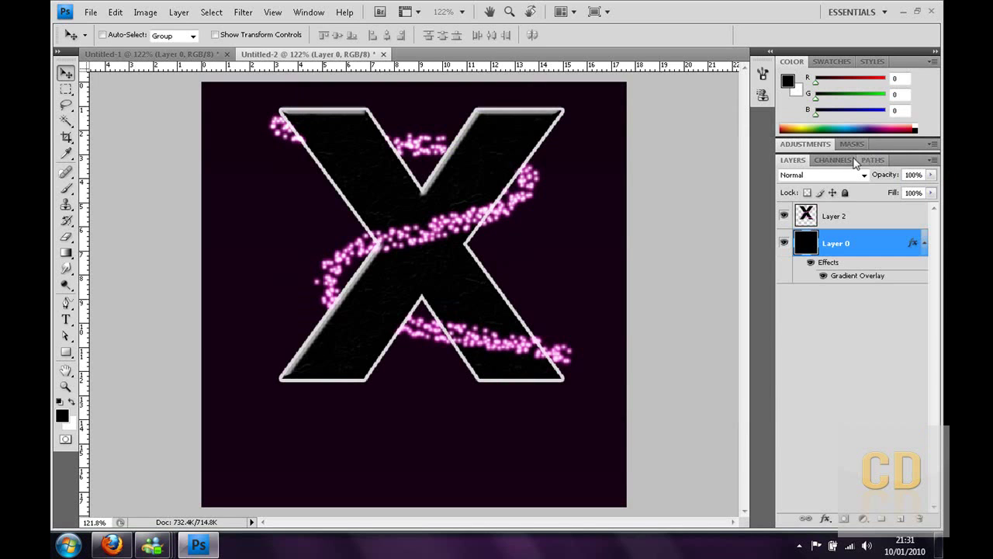
Edit Layer 0's Gradient Overlay so the gradient's end color stop is black, 000000
double_click(874, 279)
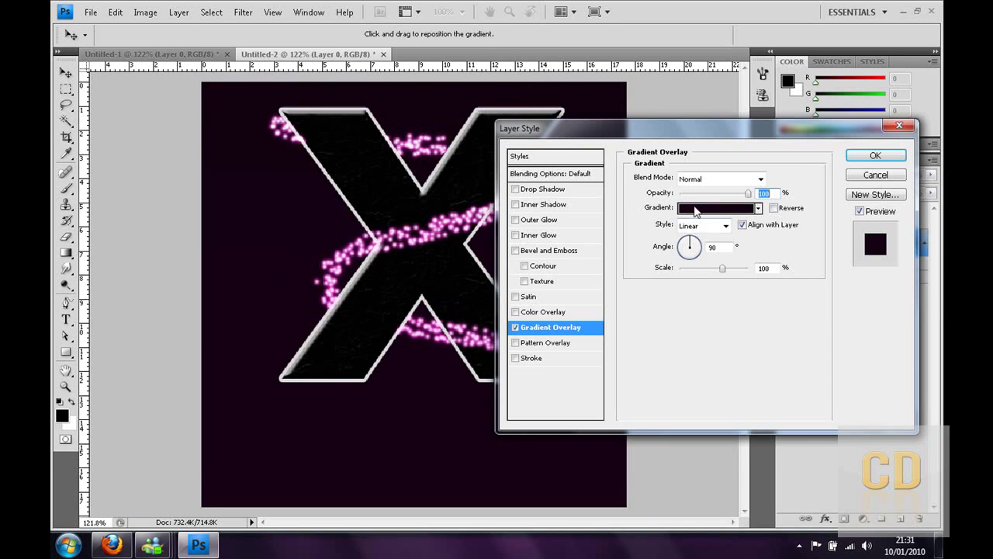
left_click(693, 208)
double_click(541, 327)
type("0")
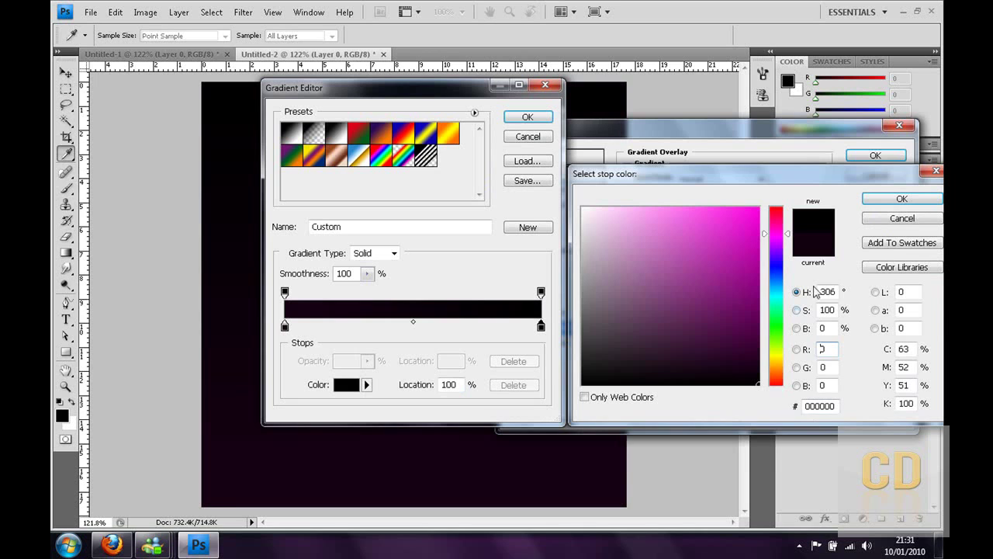
left_click(865, 198)
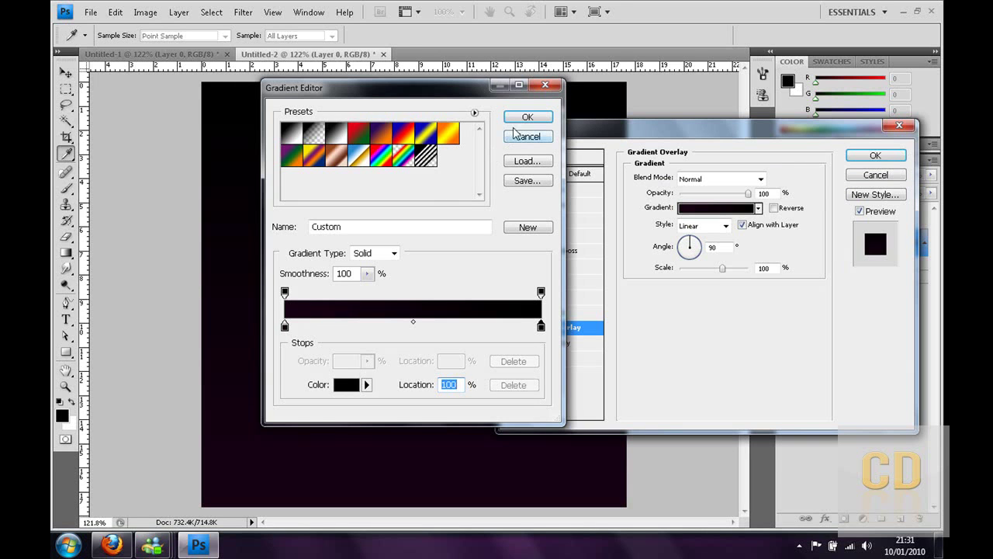
left_click(516, 118)
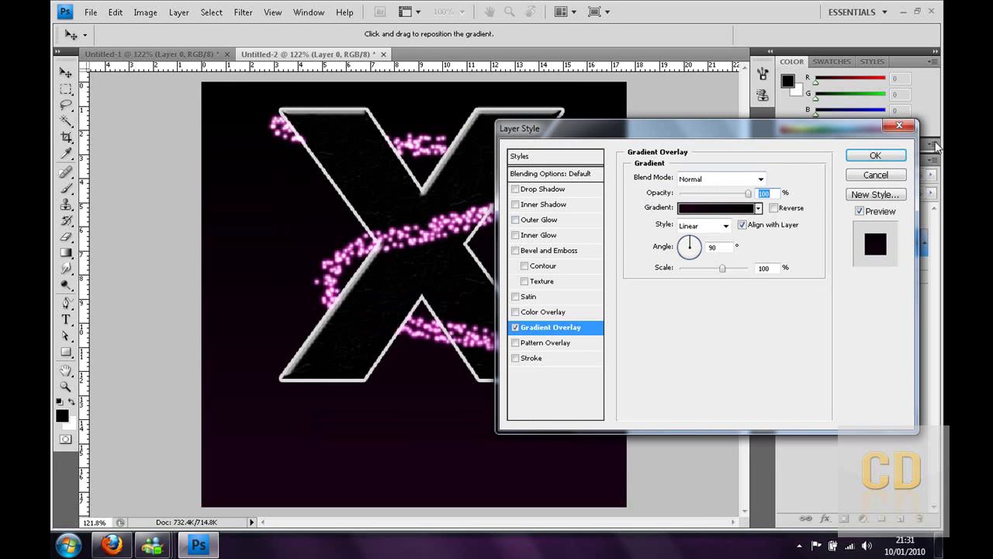
left_click(879, 157)
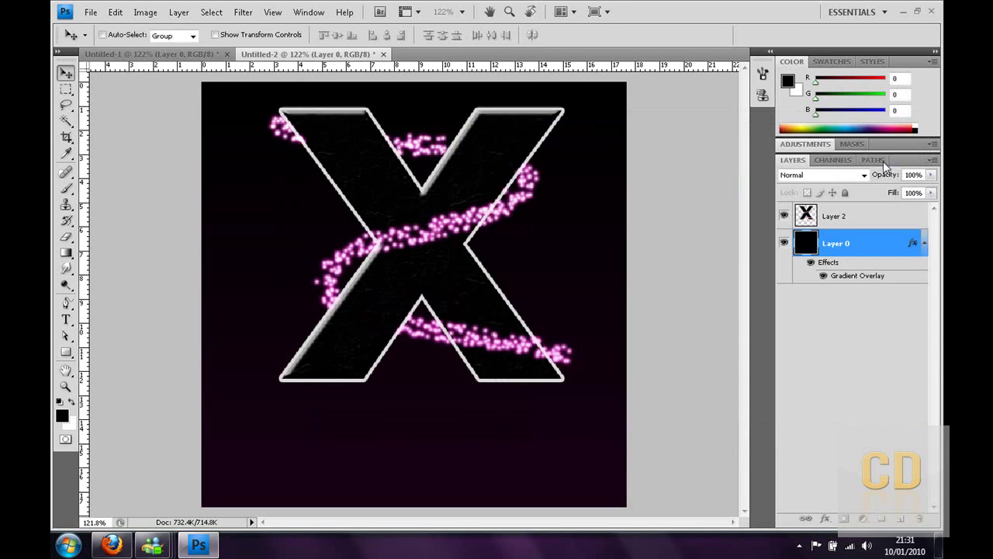
Create a new layer above Layer 2 and enter the text CHROME DESIGNS in white below the X
left_click(836, 222)
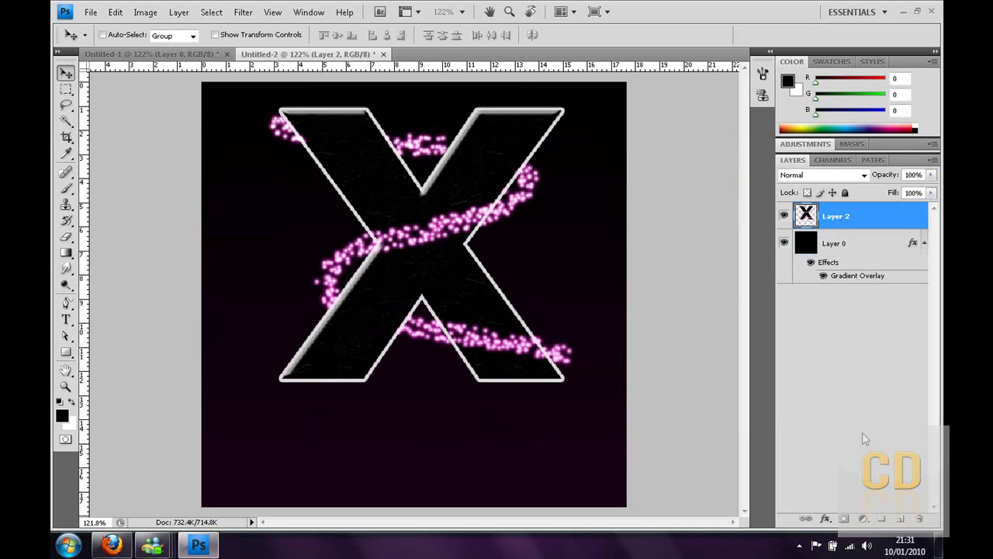
left_click(899, 520)
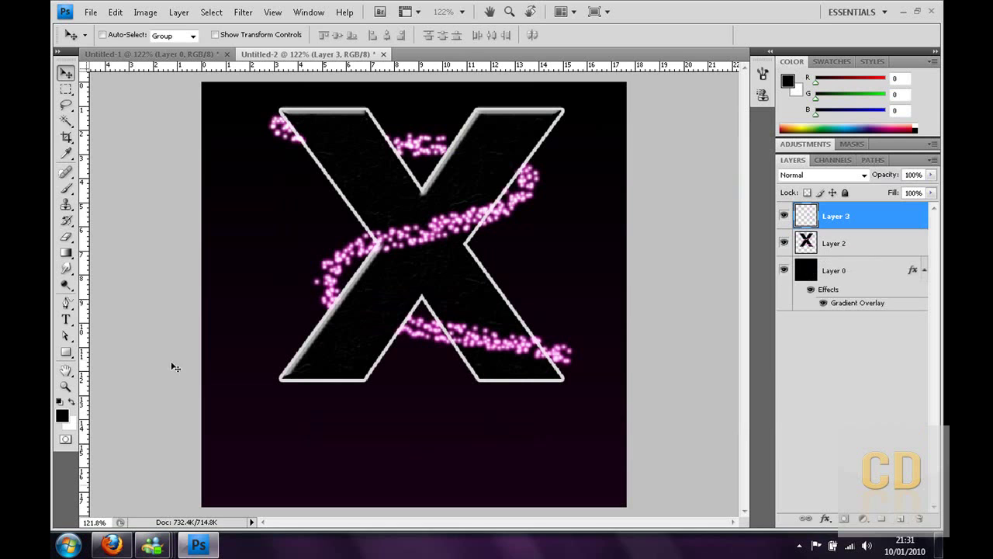
left_click(66, 319)
left_click(262, 469)
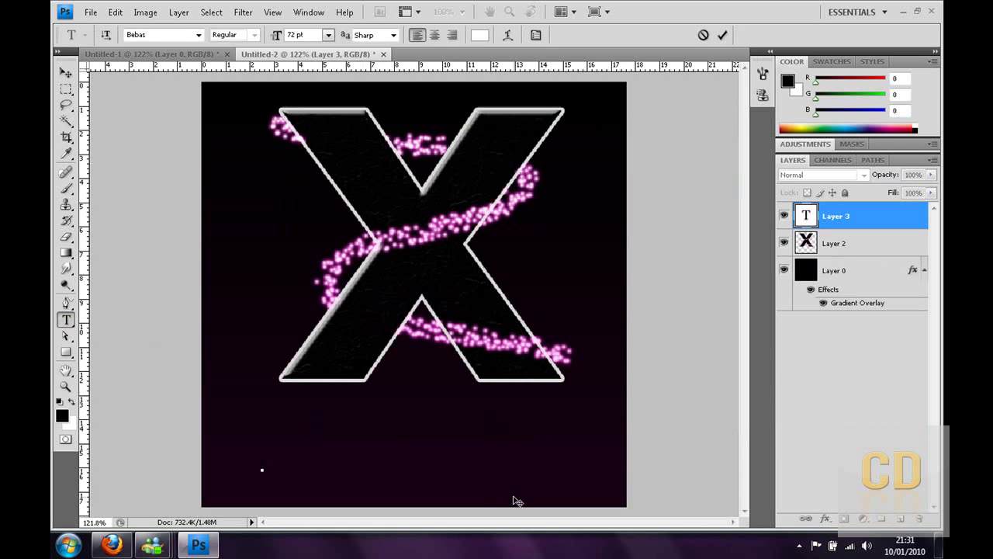
type("CHROME ")
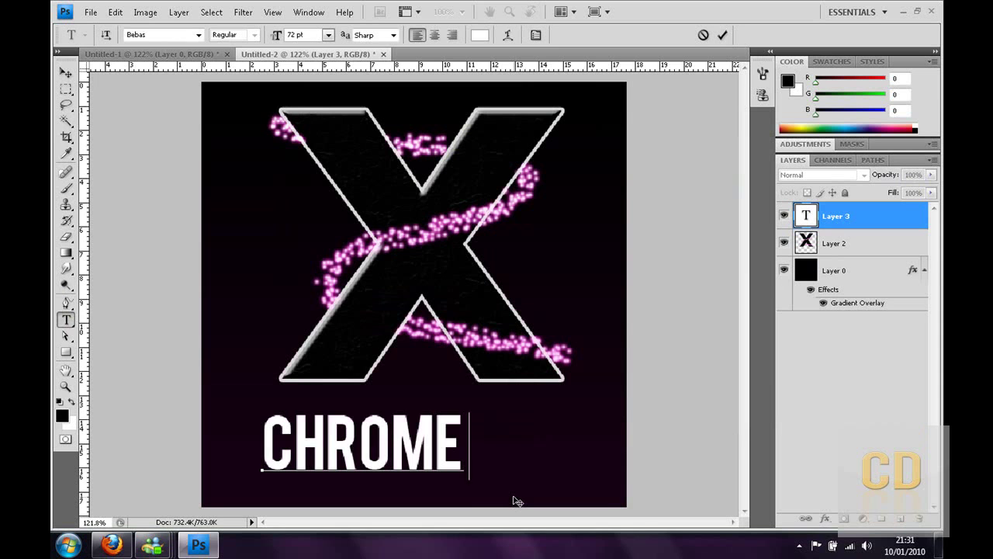
type("DESIGN")
Select the whole CHROME DESIGNS text and set its font to BankGothic Lt BT
double_click(502, 454)
left_click(503, 454)
key("ctrl+a")
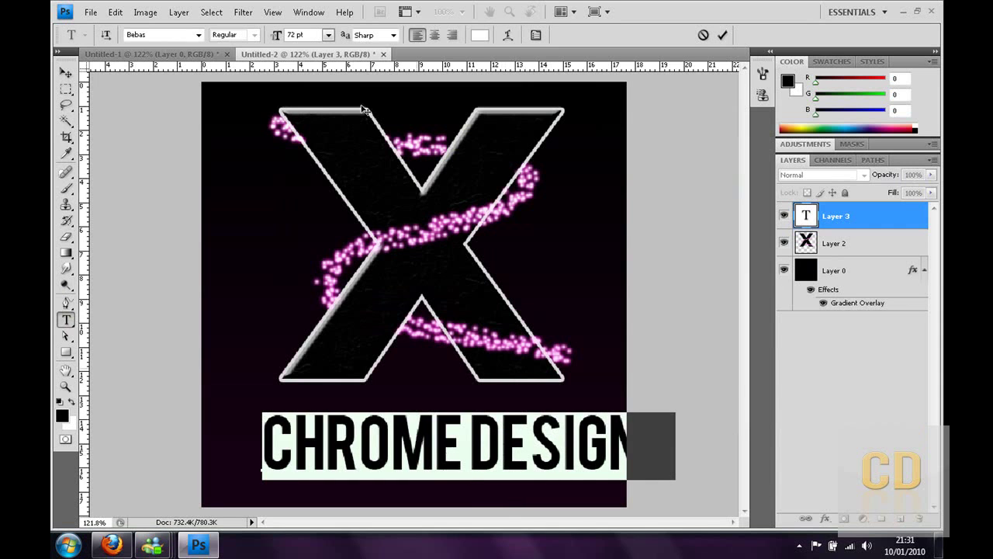
left_click(164, 36)
type("B")
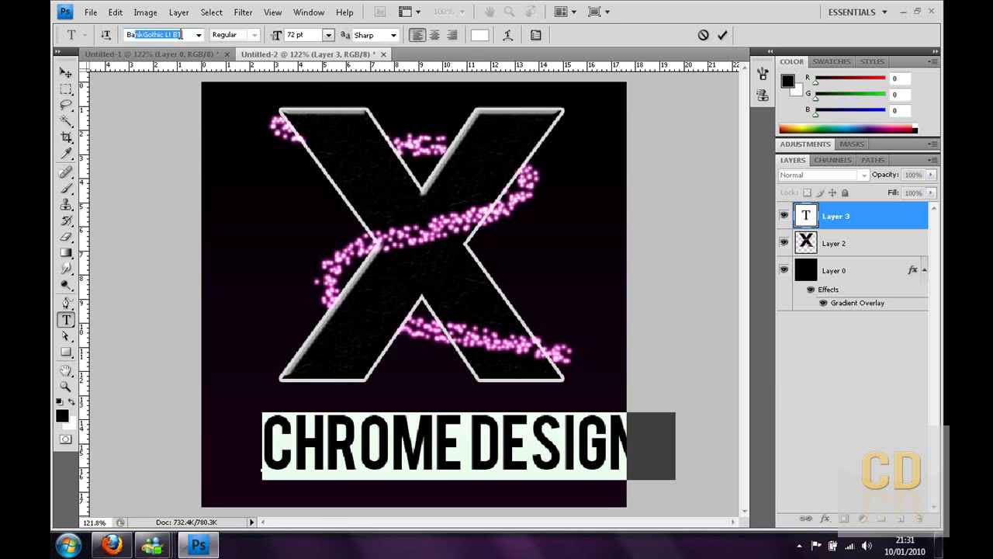
type("ank")
key("Return")
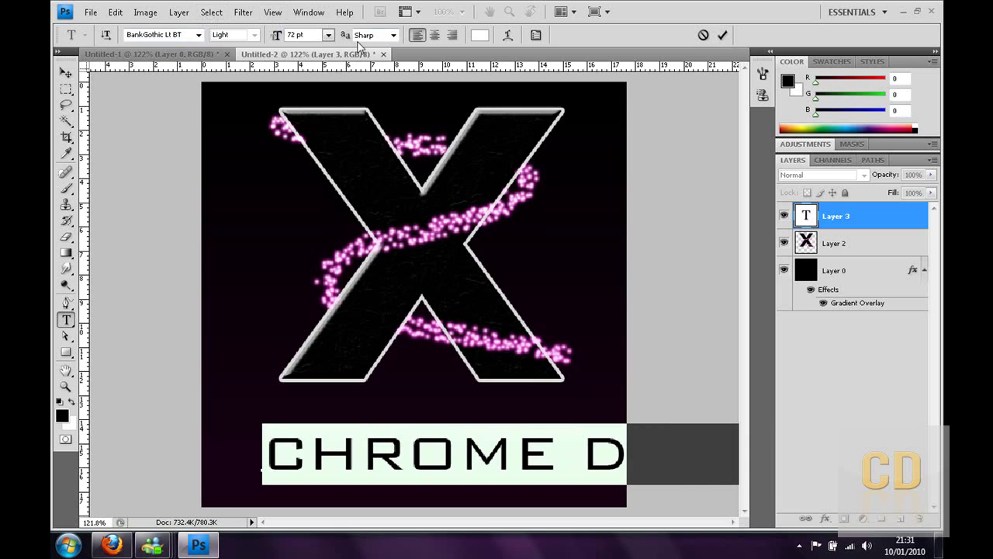
Try the CHROME DESIGNS text at sizes of 36 pt and 48 pt
left_click(330, 36)
left_click(318, 222)
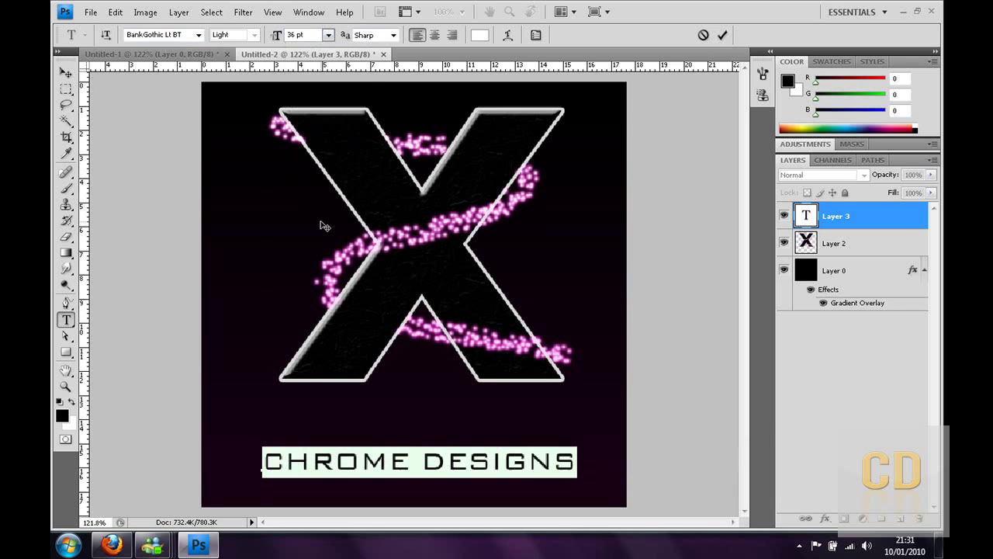
left_click(329, 36)
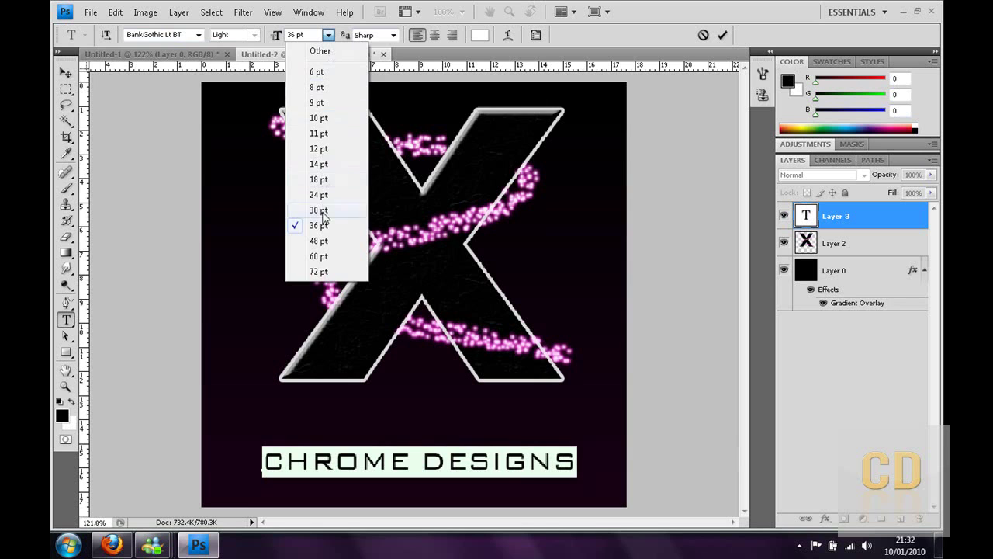
left_click(323, 241)
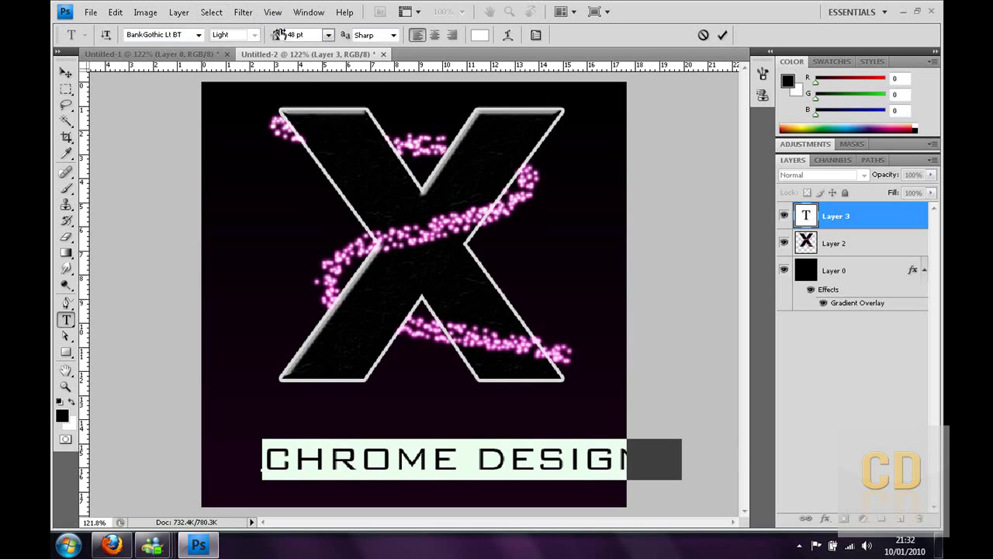
Set the CHROME DESIGNS text size to 40 pt and move the text so it is centered beneath the X
key("BackSpace")
key("Return")
type("40")
key("Return")
left_click(66, 72)
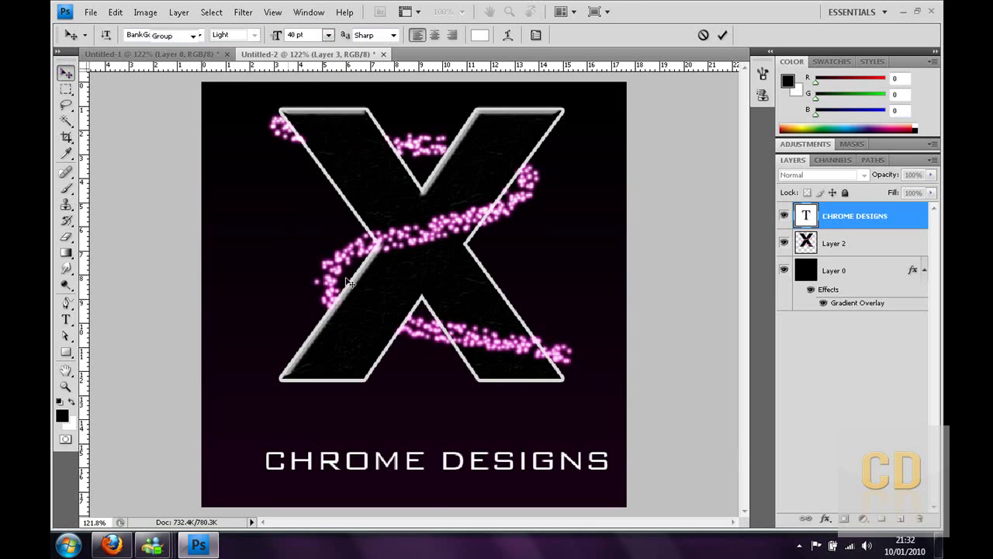
left_click_drag(407, 478, 391, 461)
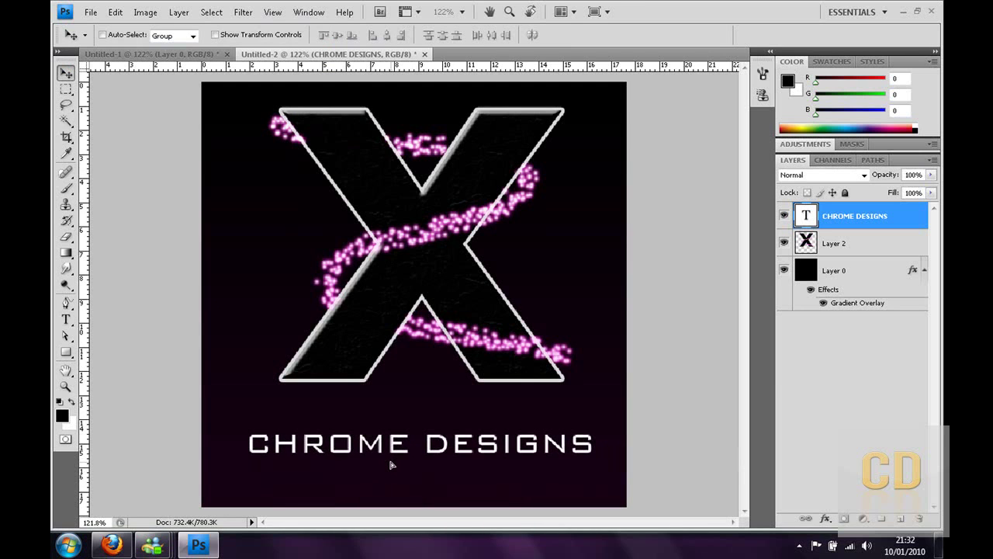
Duplicate the CHROME DESIGNS text layer, flip the copy vertically and move it directly below the original as a reflection
left_click_drag(900, 217, 906, 522)
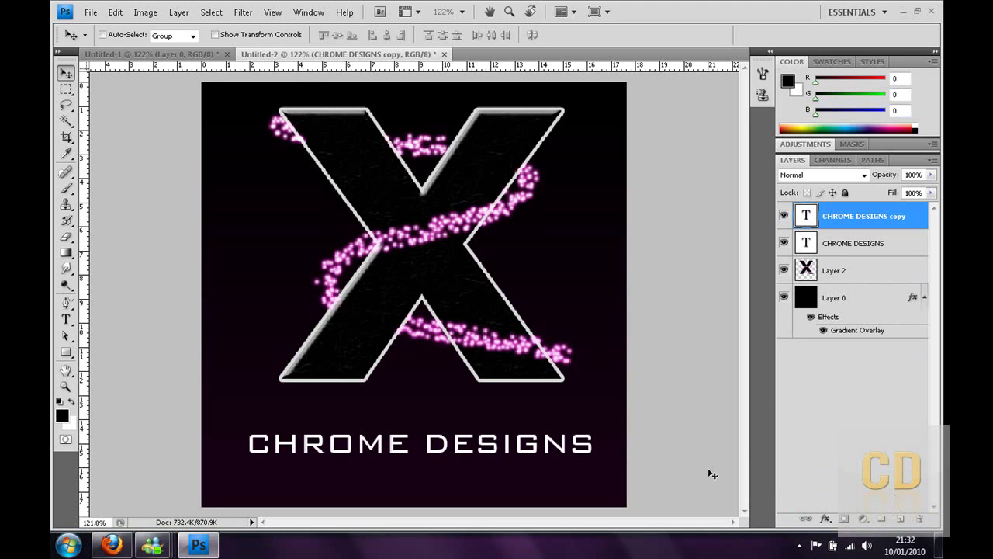
left_click(115, 12)
mouse_move(130, 273)
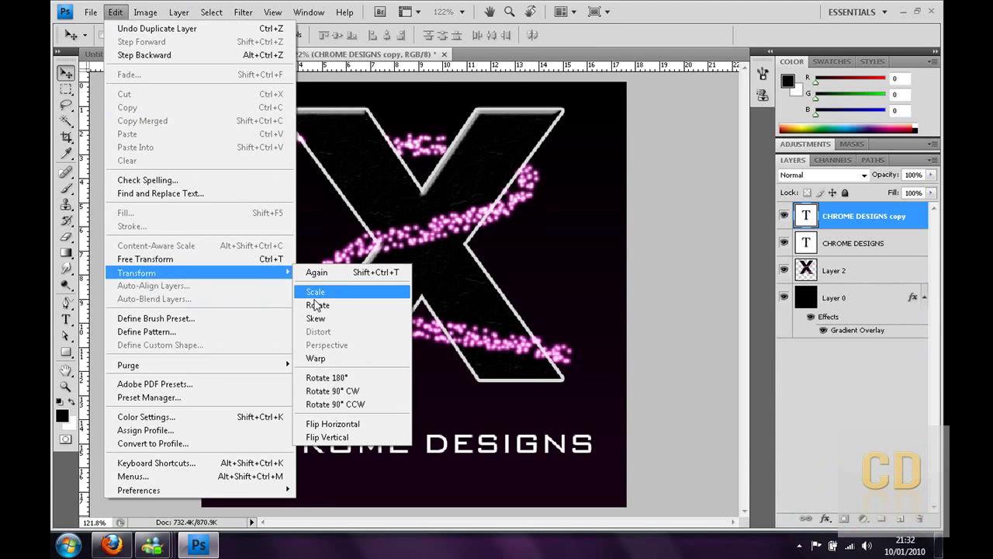
left_click(342, 425)
left_click_drag(372, 442, 372, 475)
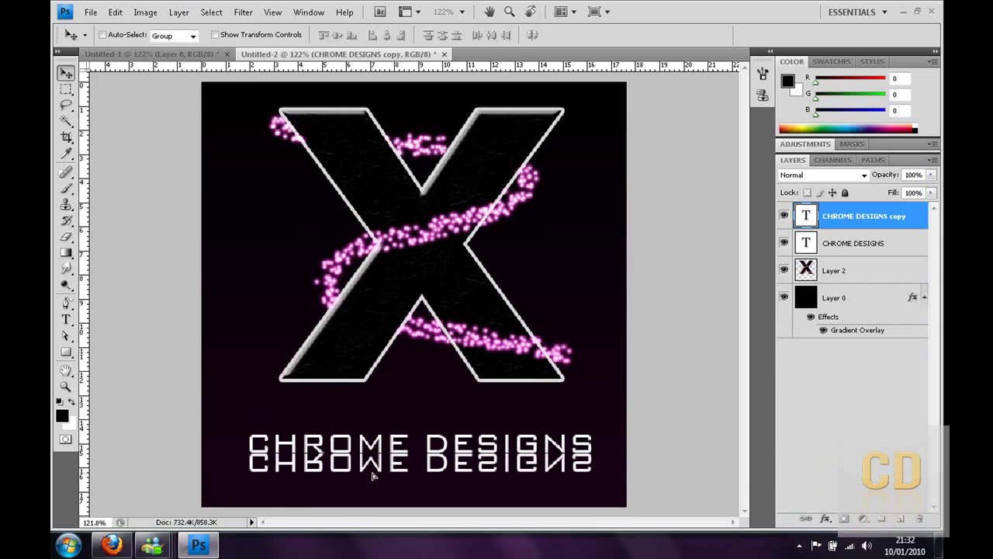
Add a layer mask to the flipped CHROME DESIGNS copy and fade the reflection downward with a short linear black-to-white gradient
left_click(843, 520)
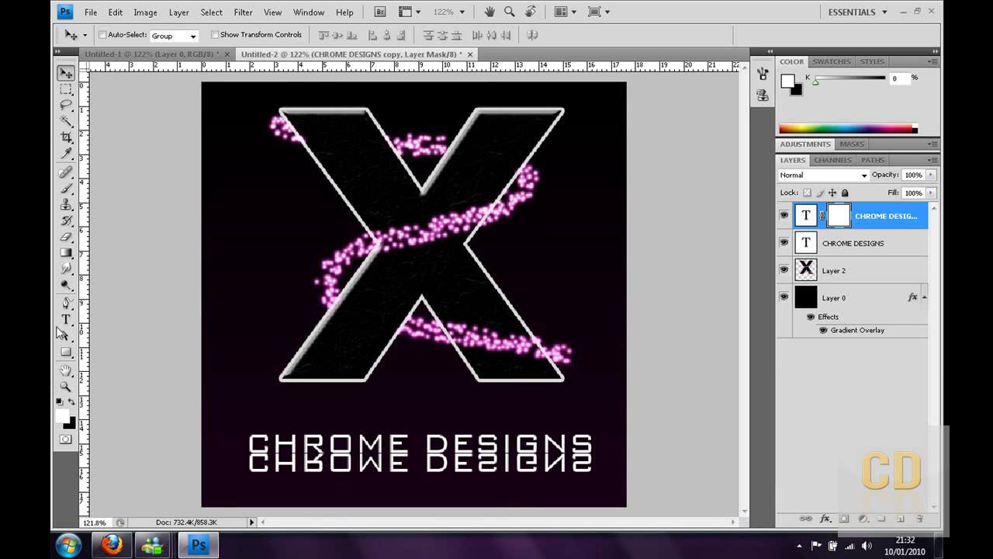
left_click(65, 252)
mouse_move(65, 252)
left_mouse_down()
mouse_move(117, 264)
mouse_move(97, 266)
mouse_move(113, 251)
left_mouse_up()
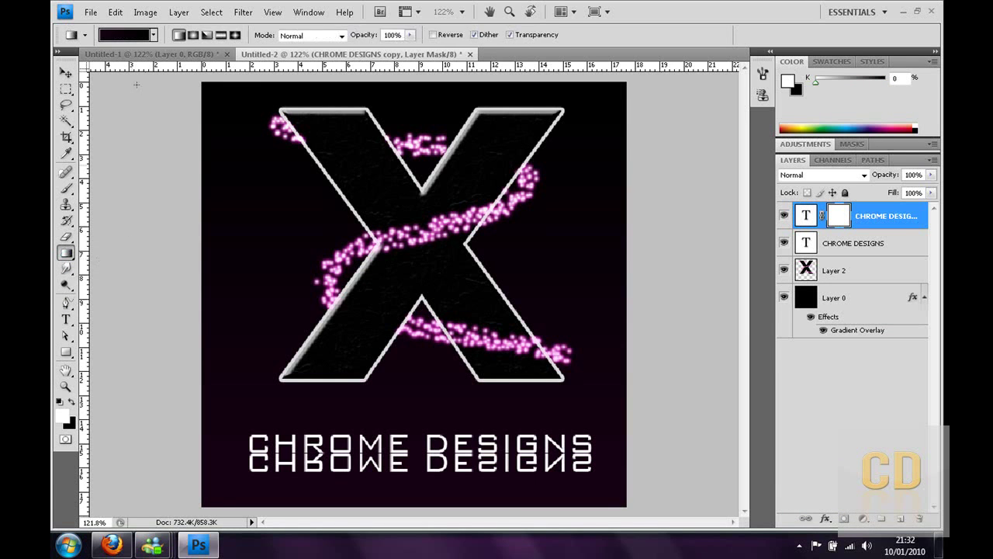
left_click(154, 36)
left_click(126, 62)
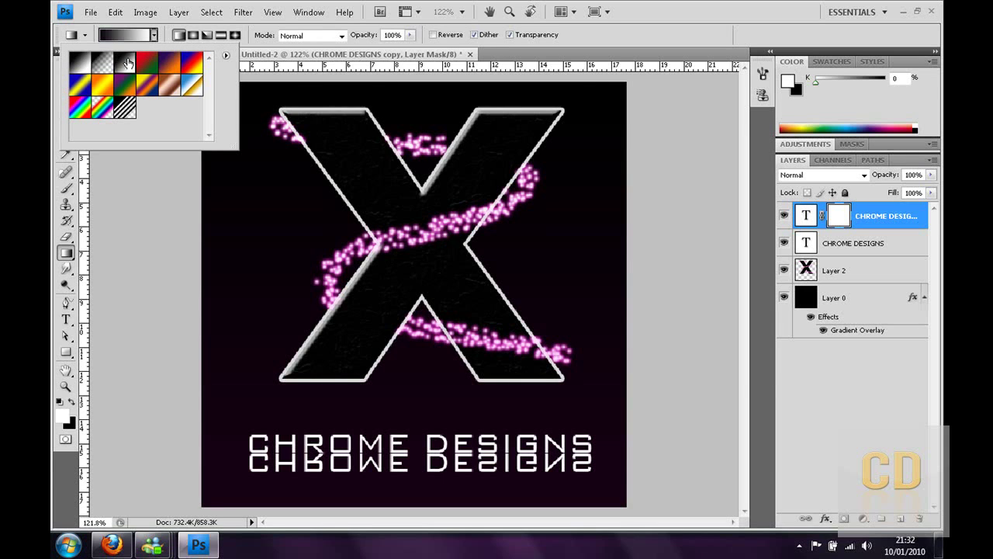
left_click(178, 37)
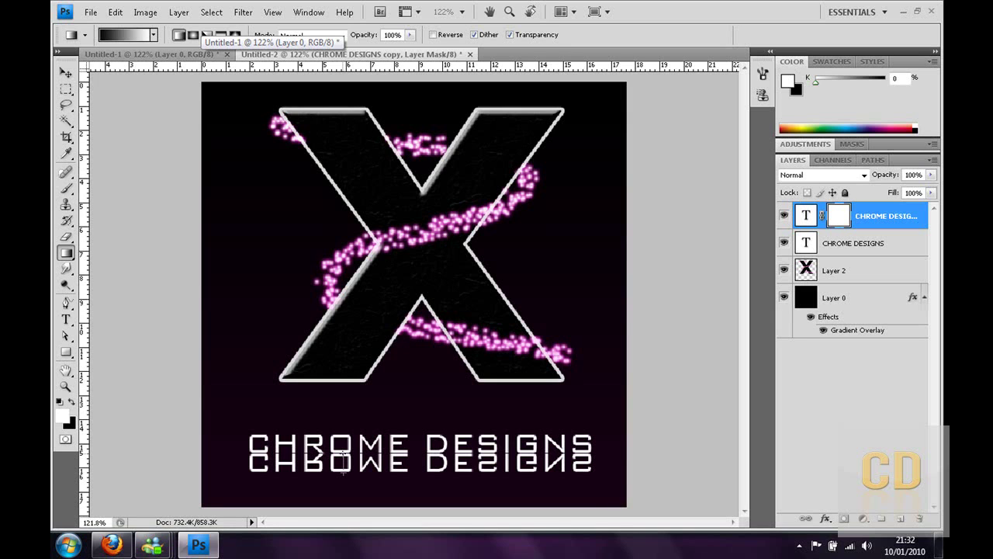
left_click_drag(342, 456, 342, 473)
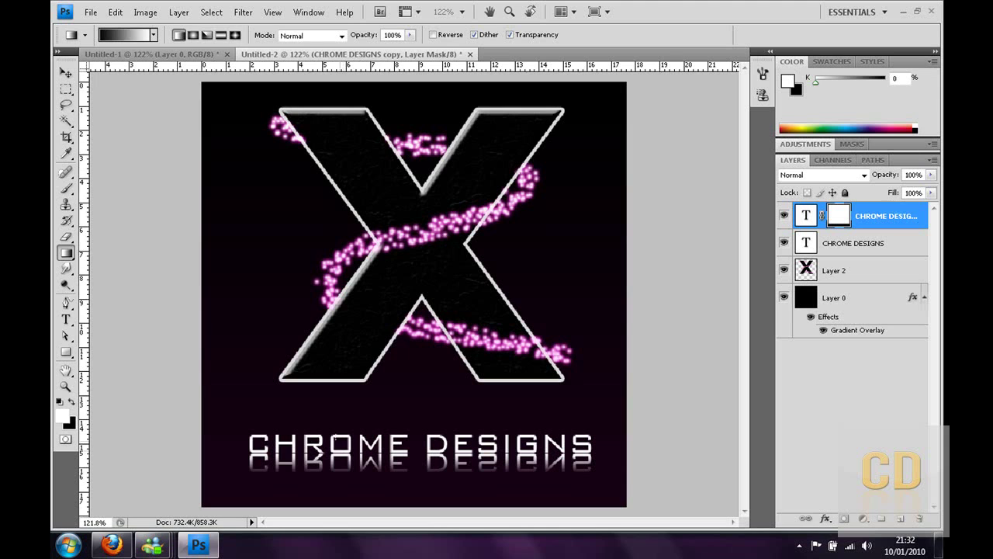
Lower the opacity of the reflected text layer to 17% and deselect the layer
left_click(932, 174)
left_click_drag(934, 192, 874, 192)
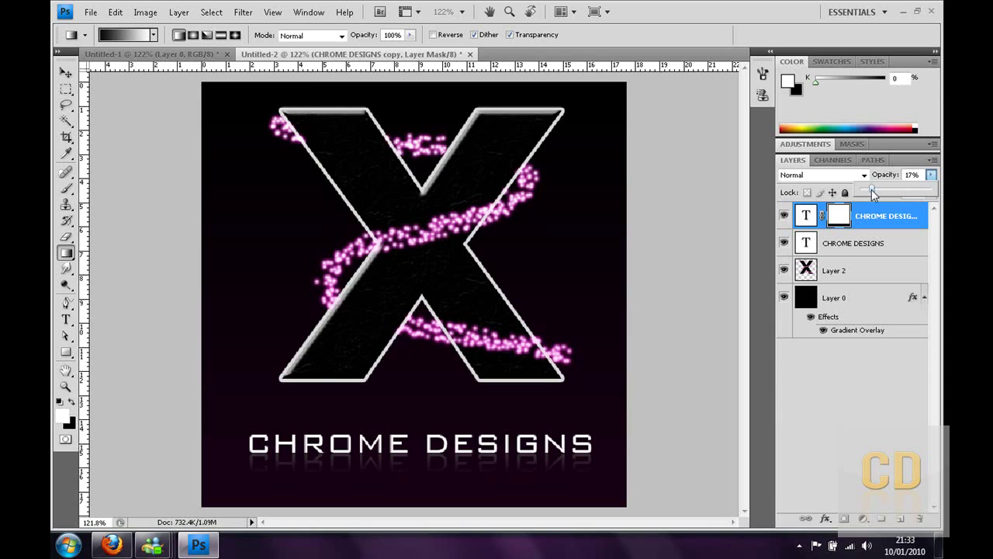
left_click(879, 380)
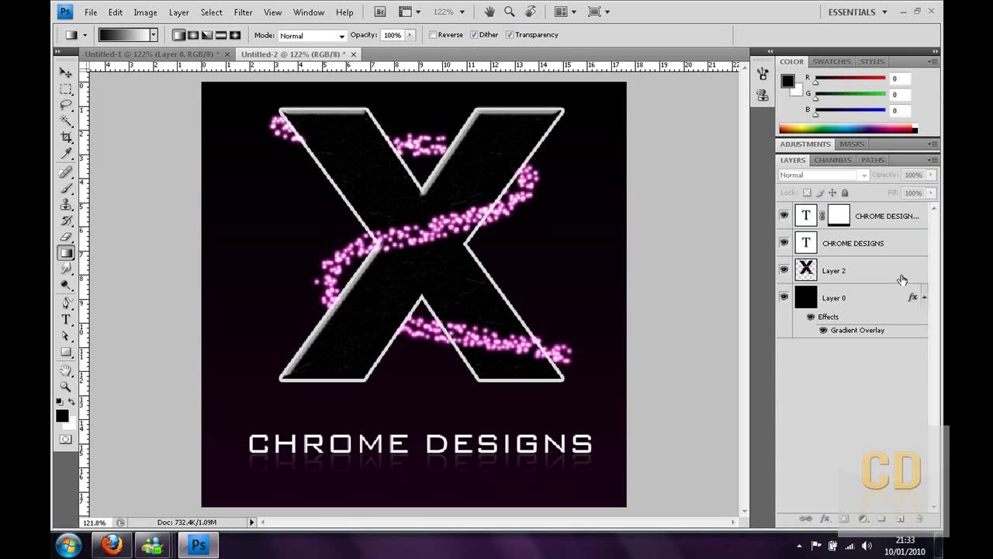